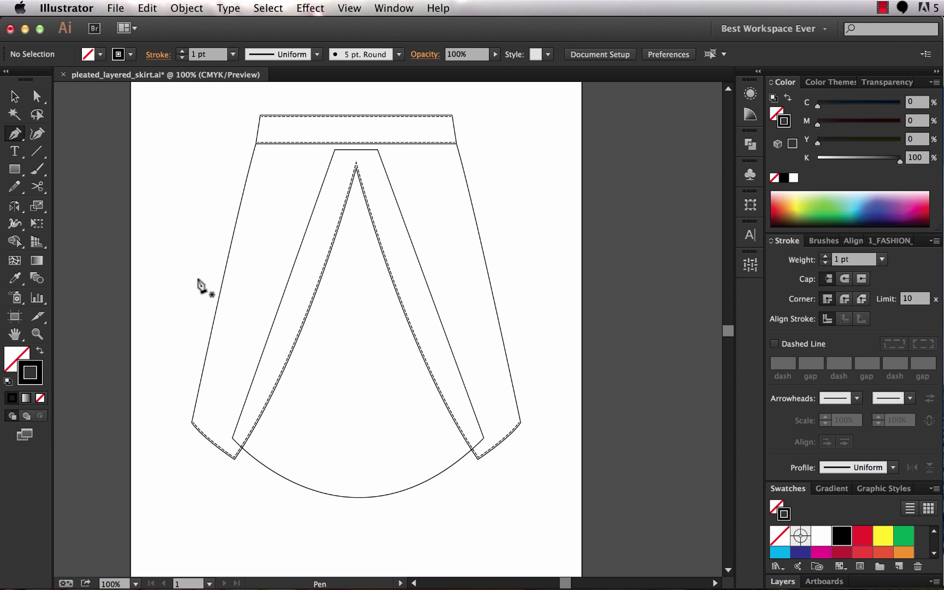
Draw a straight horizontal line across the full skirt width and move it down to mid-skirt.
left_click(202, 274)
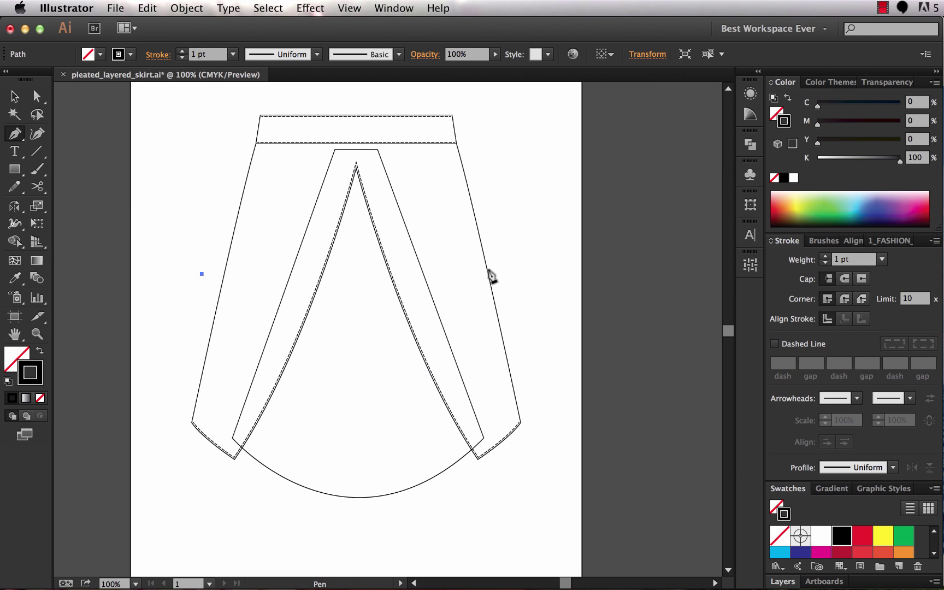
left_click(536, 274)
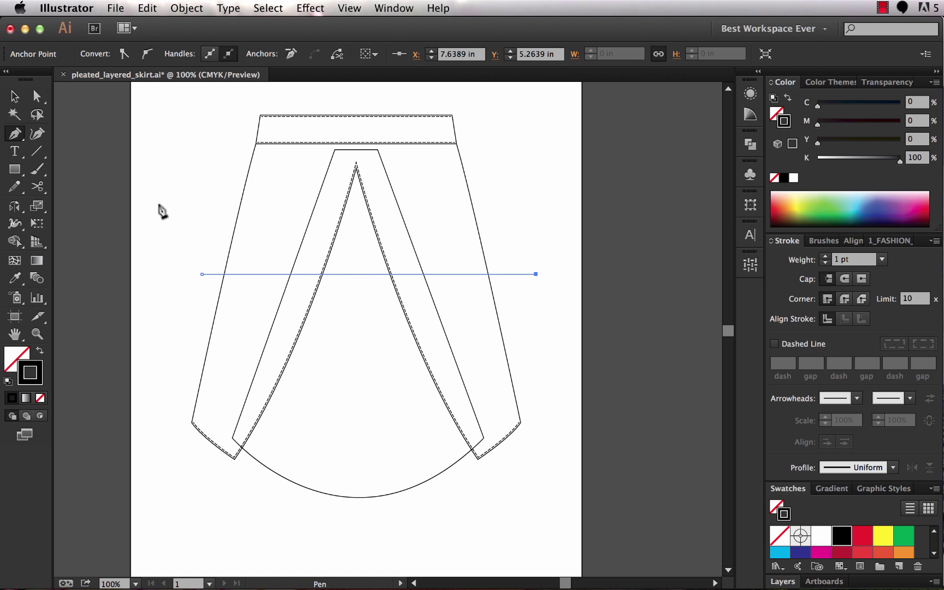
left_click(14, 97)
left_click_drag(332, 273, 327, 301)
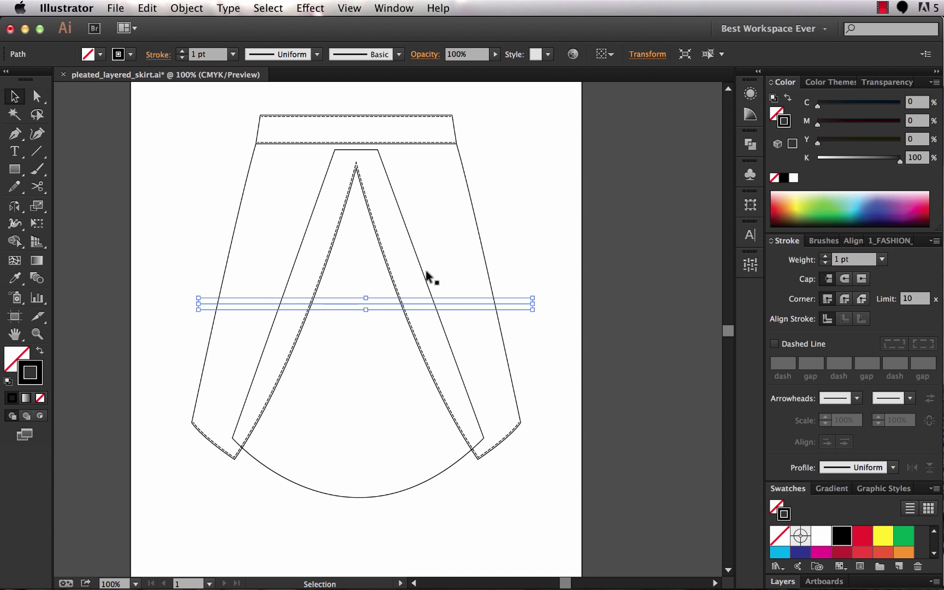
Make the line dashed (0.25 pt dash, 11 pt gap) and raise its weight from 10 to 520 pt.
left_click(775, 344)
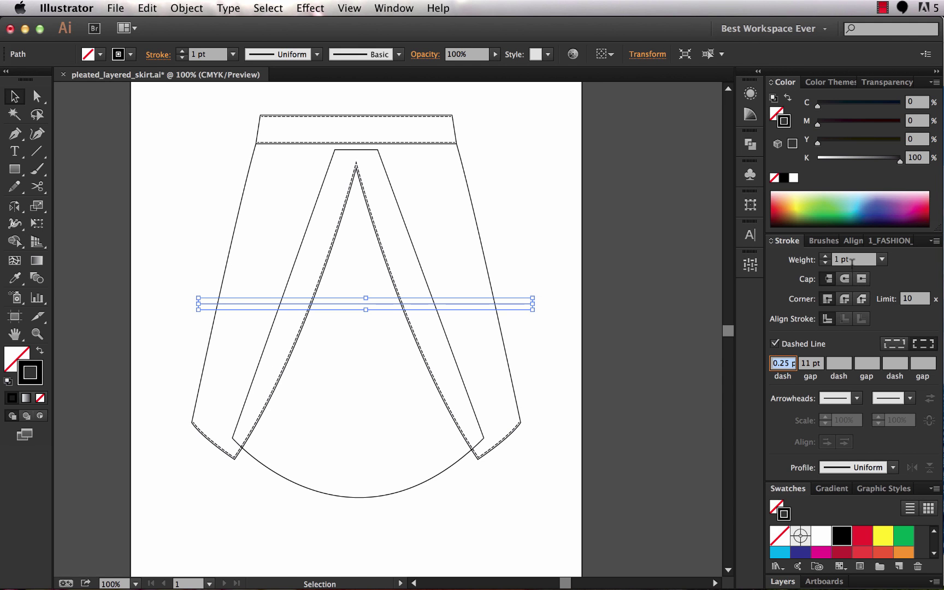
left_click(857, 259)
type("10")
key("Return")
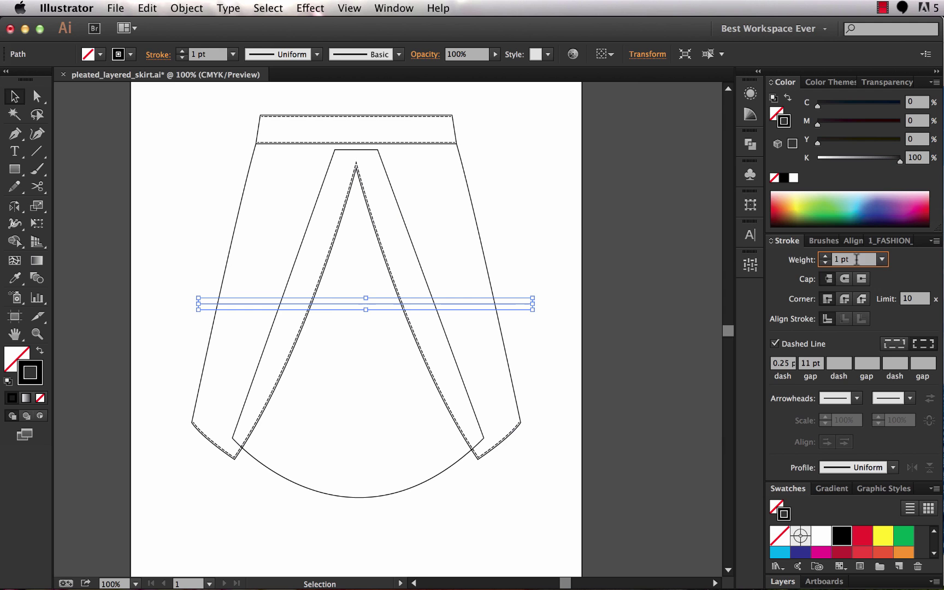
key("shift+Up")
key("shift+Up")
key("shift+Up")
key("shift+Up")
key("shift+Up")
key("shift+Up")
key("shift+Up")
key("shift+Up")
key("shift+Up")
key("shift+Up")
key("shift+Up")
key("shift+Up")
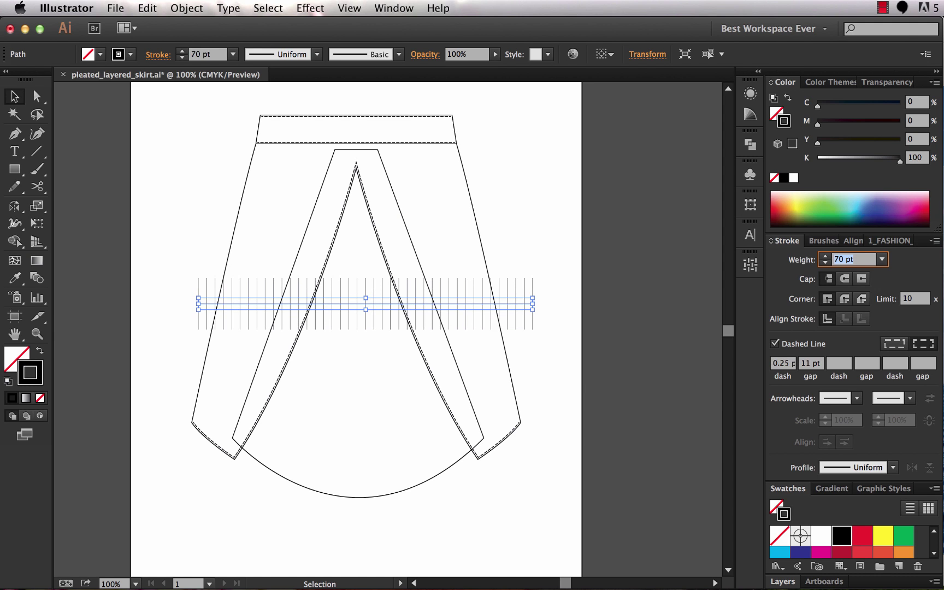
key("shift+Up")
key("shift+Up")
key("shift+Up")
key("shift+Up")
key("shift+Up")
key("shift+Up")
key("shift+Up")
key("shift+Up")
key("shift+Up")
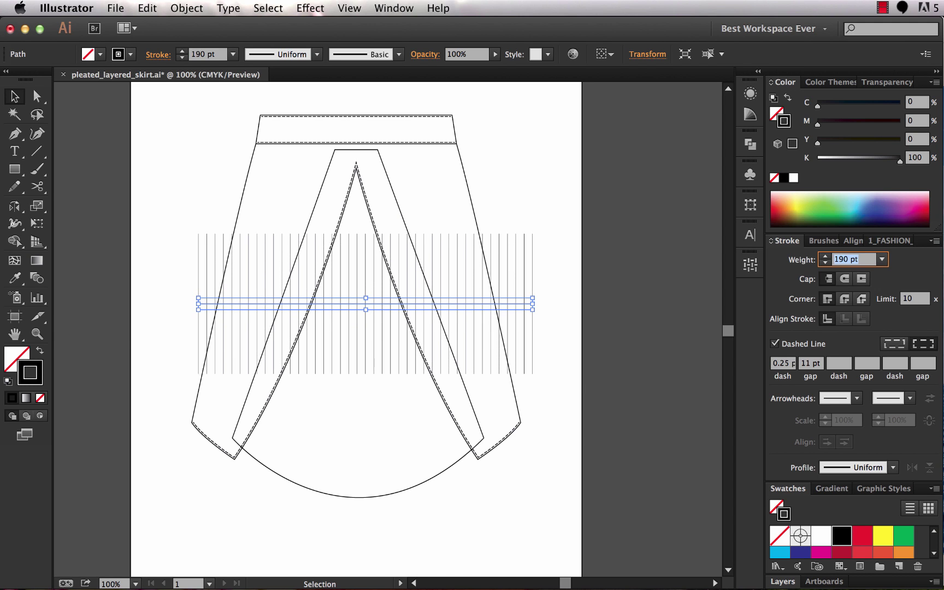
key("shift+Up")
key("shift+Up")
key("shift+Up")
key("shift+Up")
key("shift+Up")
key("shift+Up")
key("shift+Up")
key("shift+Up")
key("shift+Up")
key("shift+Up")
key("shift+Up")
key("shift+Up")
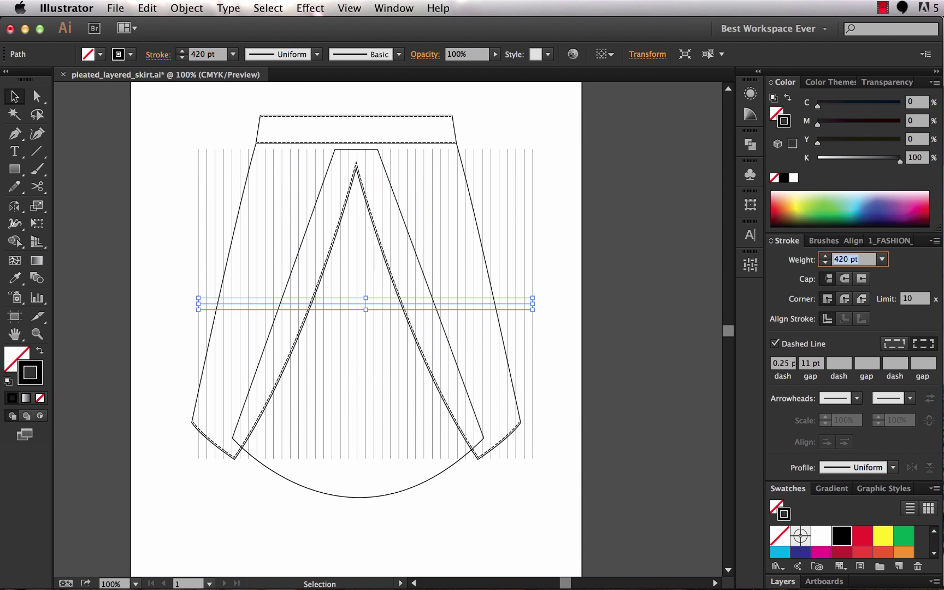
key("shift+Up")
key("shift+Up")
key("shift+Up")
key("shift+Up")
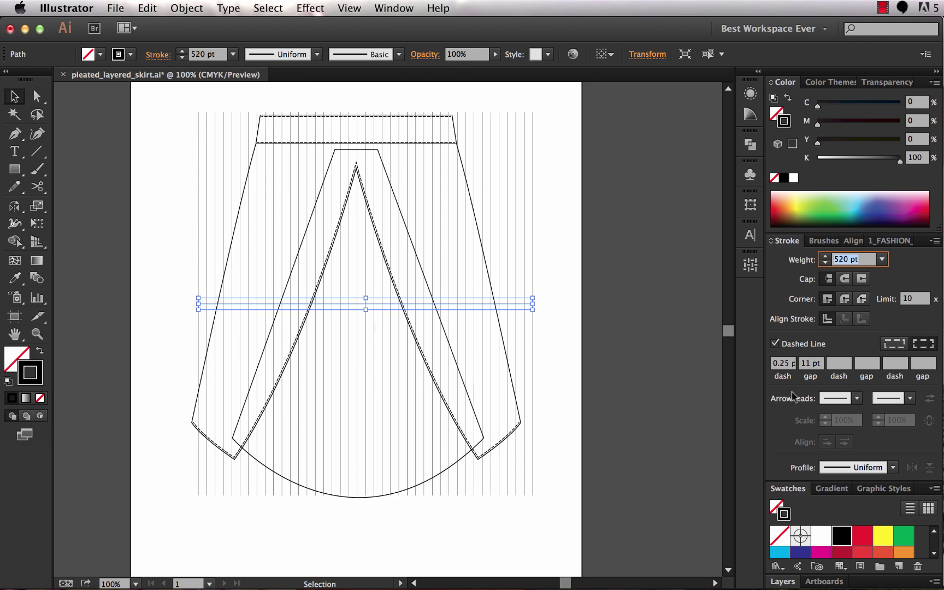
Set the dash pattern to a 0.25 pt dash with a 12 pt gap.
double_click(792, 363)
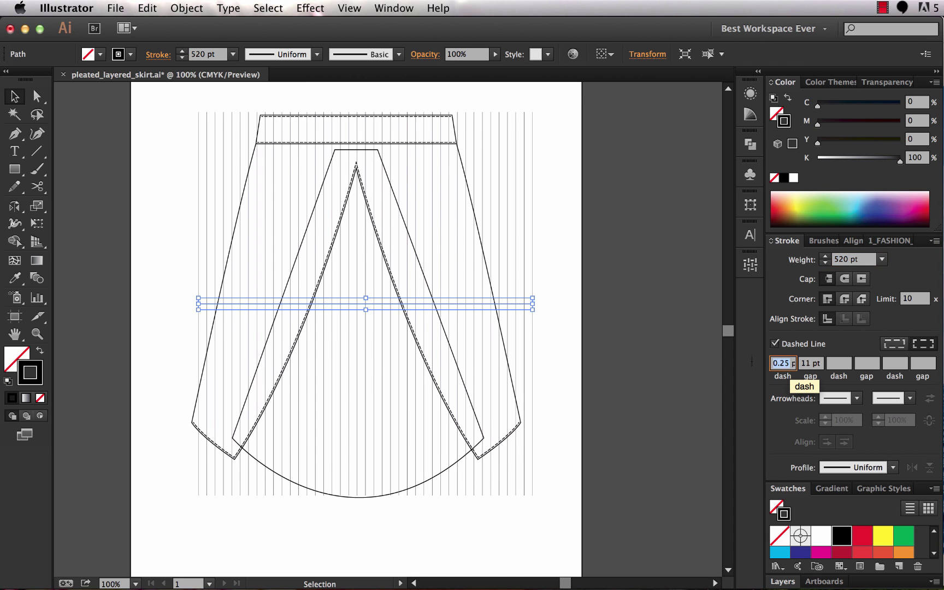
type("12")
key("Tab")
type("0")
key("Return")
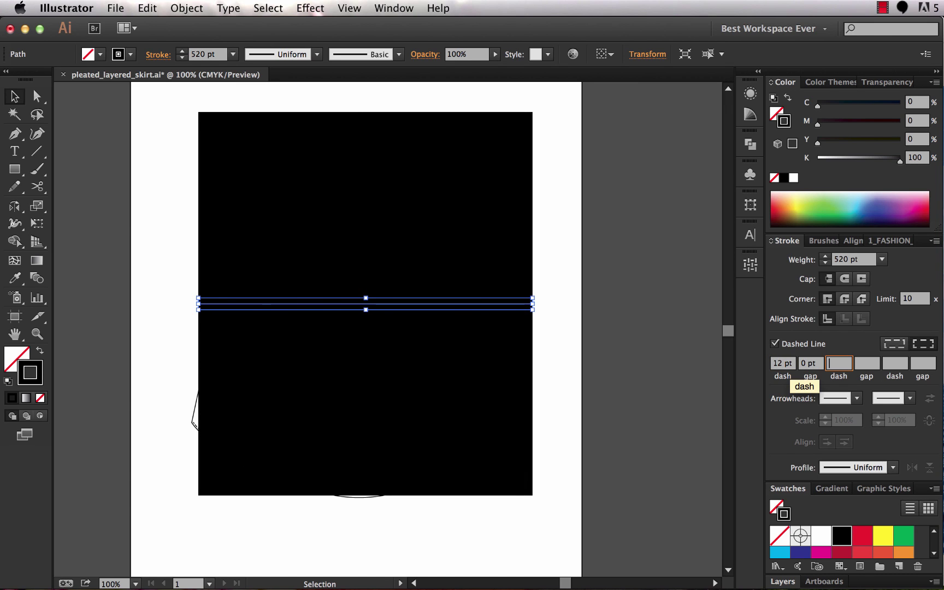
type("12")
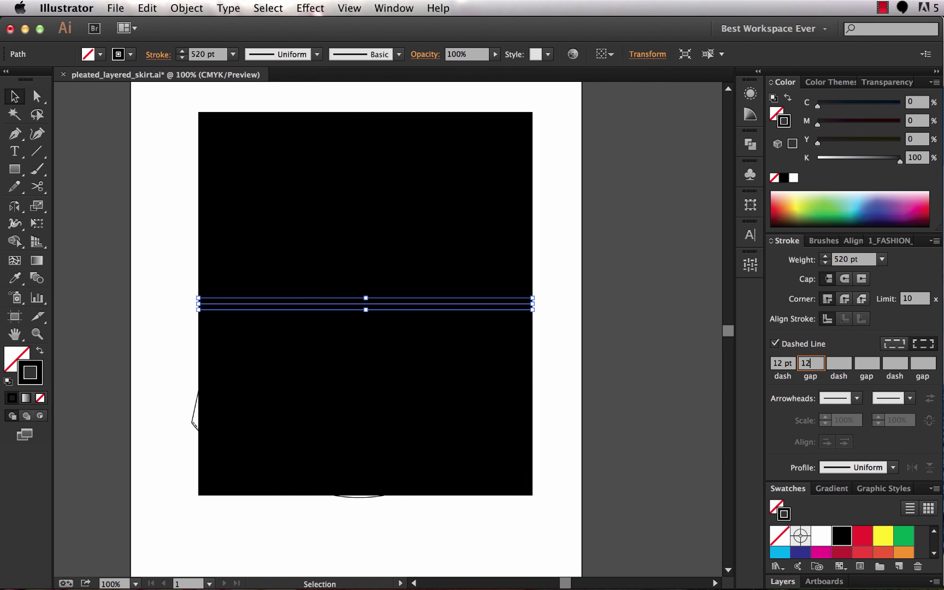
key("Tab")
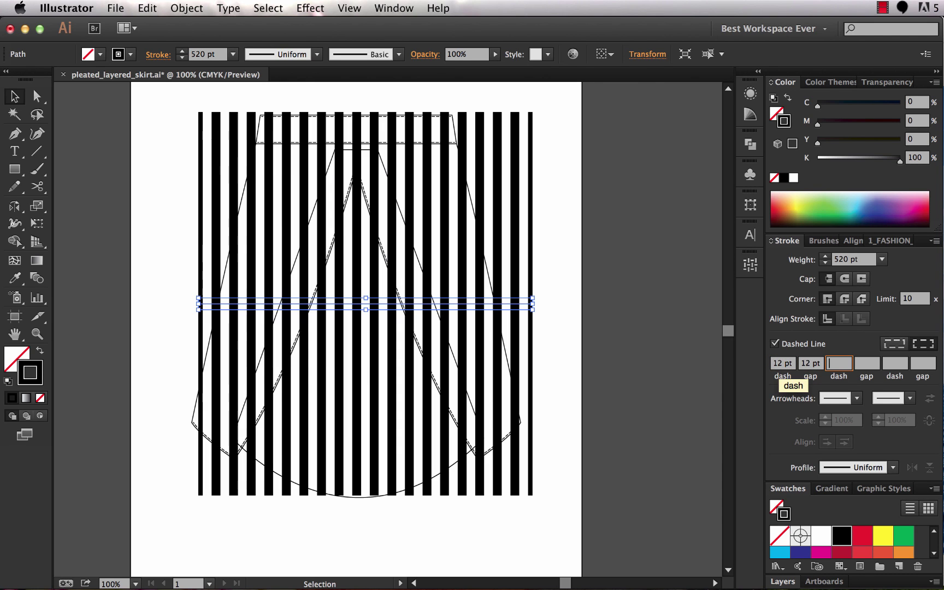
left_click(785, 363)
type("0.25")
key("Tab")
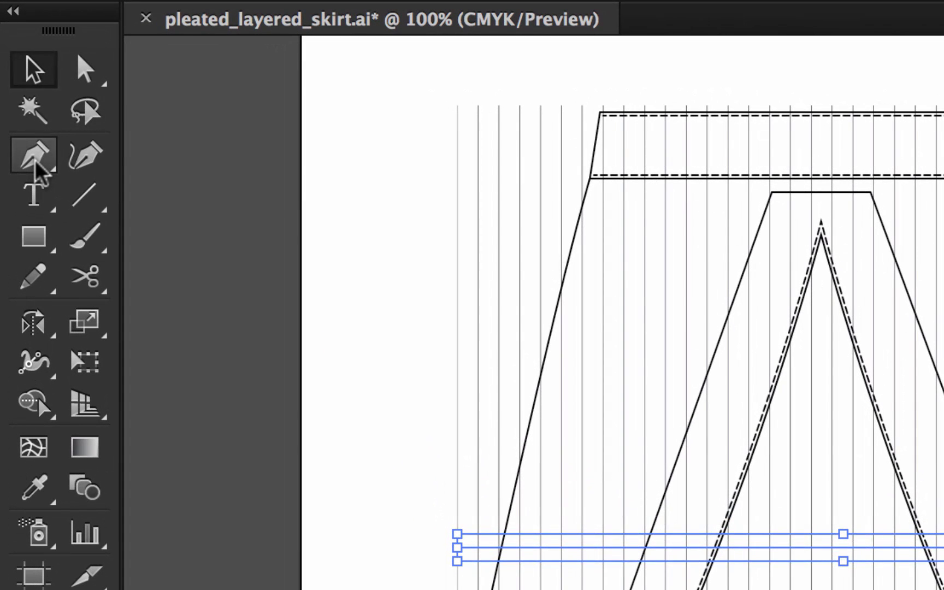
Bend the middle of the dashed line downward into a sagging curve with the Anchor Point Tool.
left_click(40, 169)
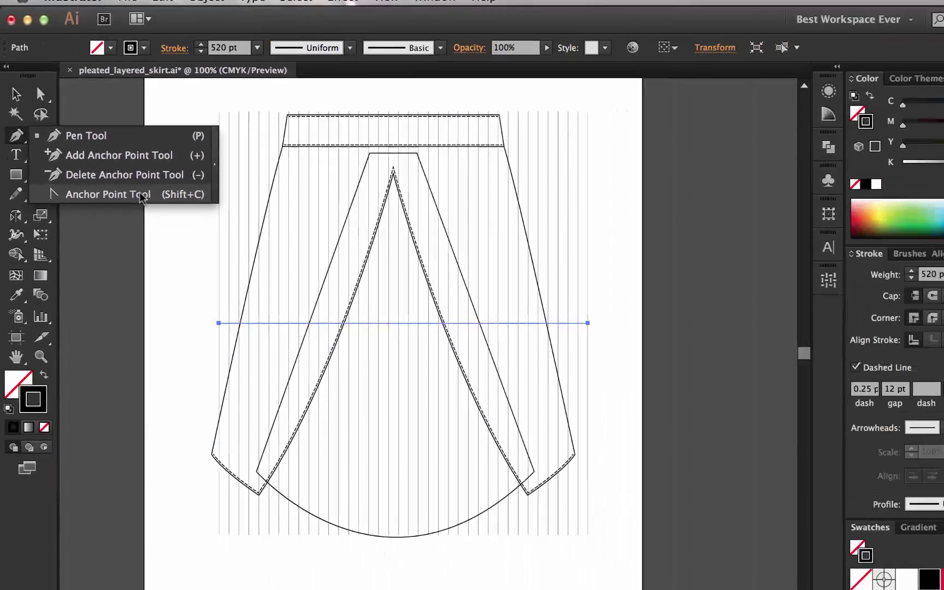
left_click(263, 261)
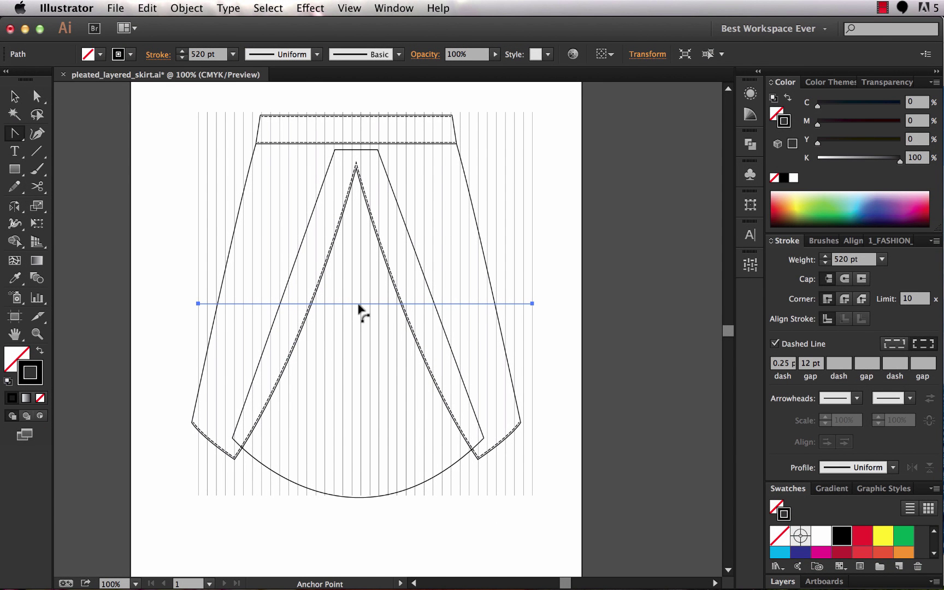
left_click_drag(359, 306, 359, 371)
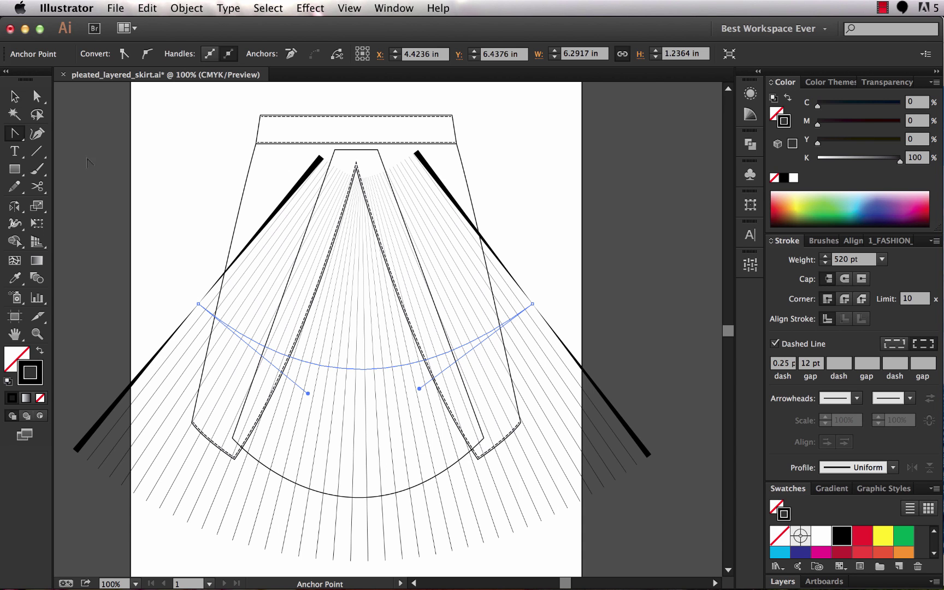
Nudge the curved dashed line slightly higher under the waistband, then deselect it.
left_click(15, 96)
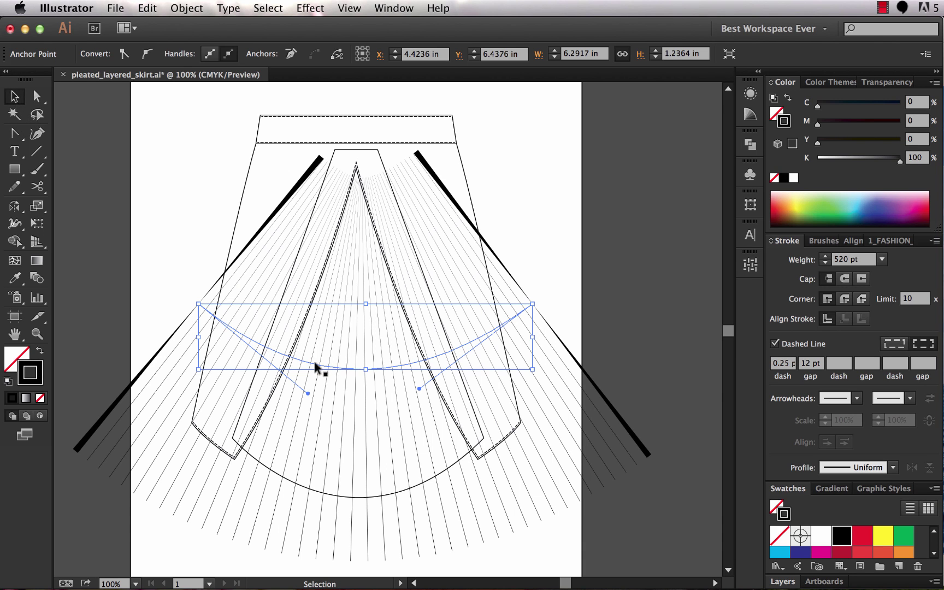
left_click_drag(315, 363, 312, 348)
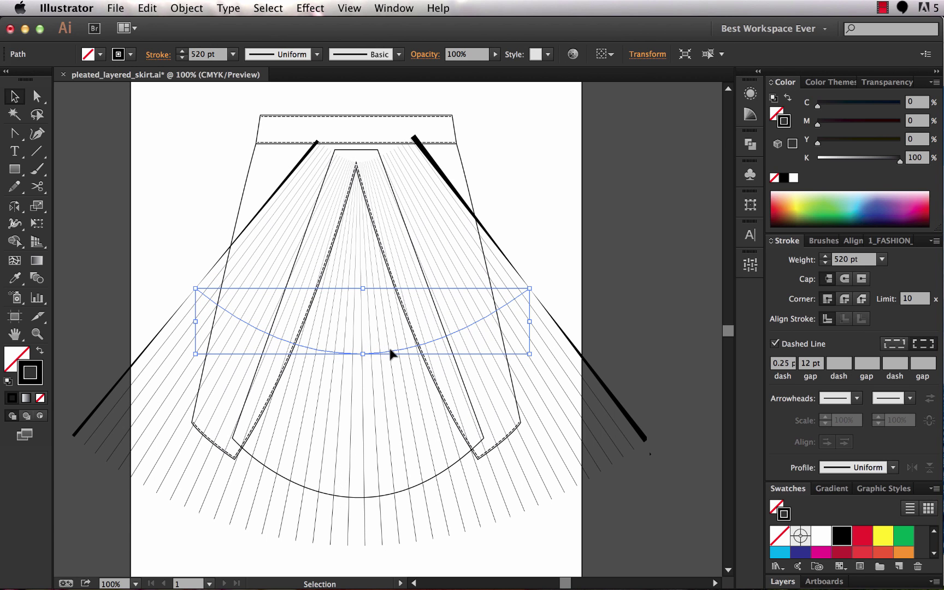
left_click_drag(391, 354, 391, 351)
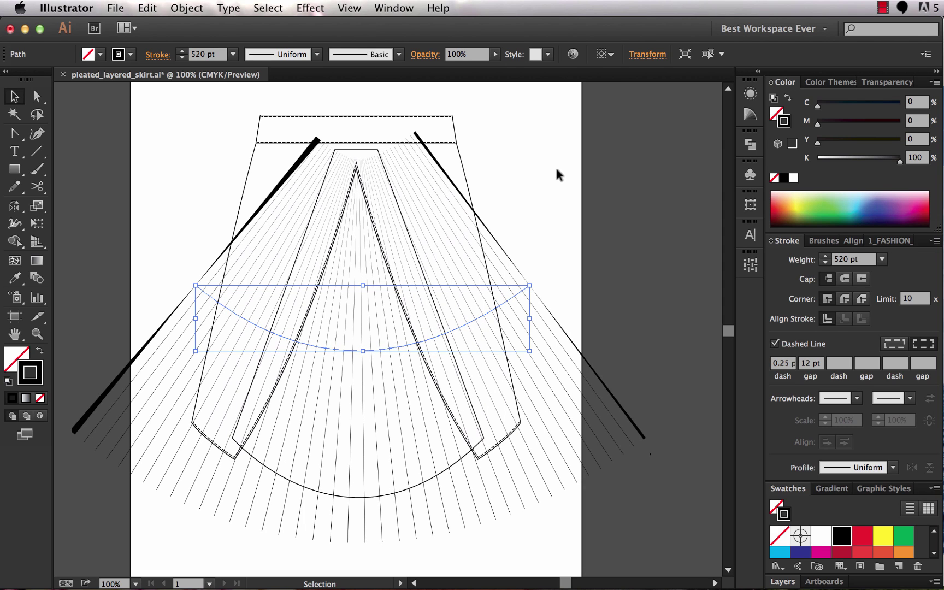
left_click(588, 180)
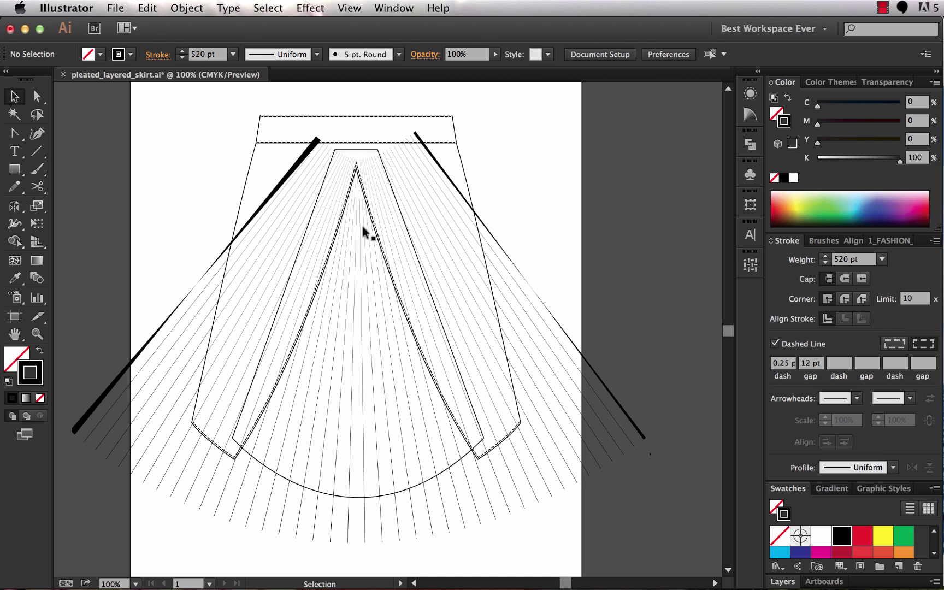
Bring the fan-shaped inner pleat path to the front.
left_click(456, 465)
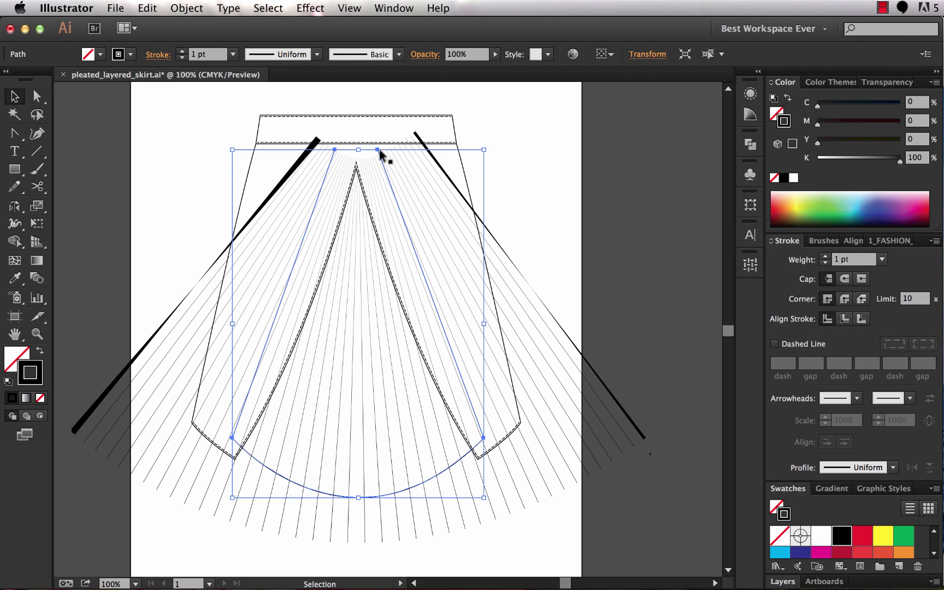
left_click(186, 7)
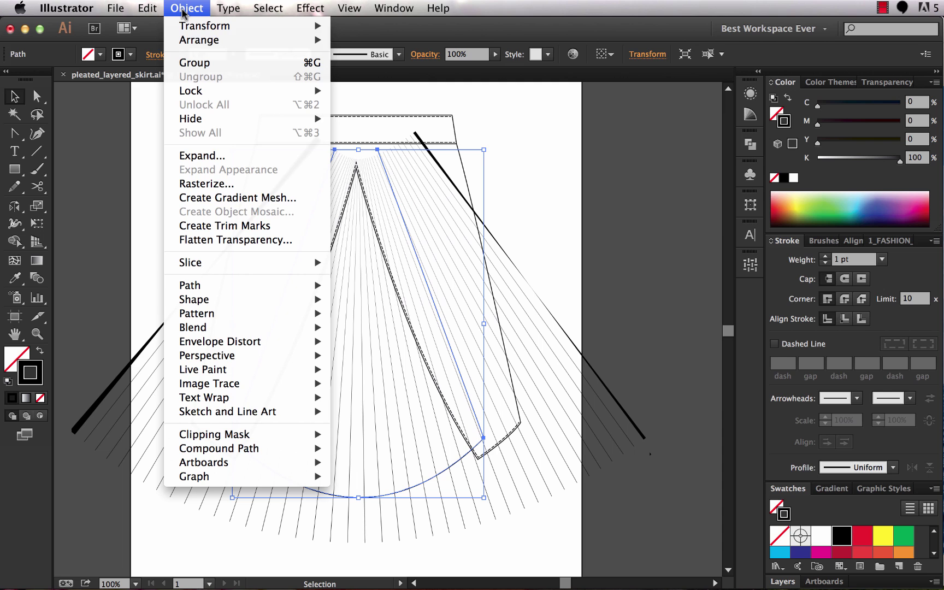
mouse_move(194, 44)
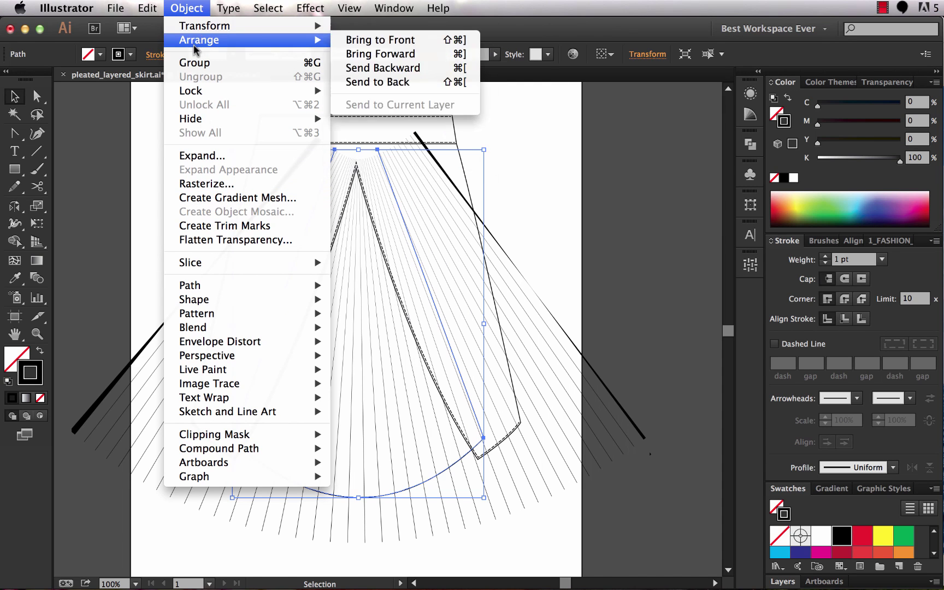
left_click(380, 41)
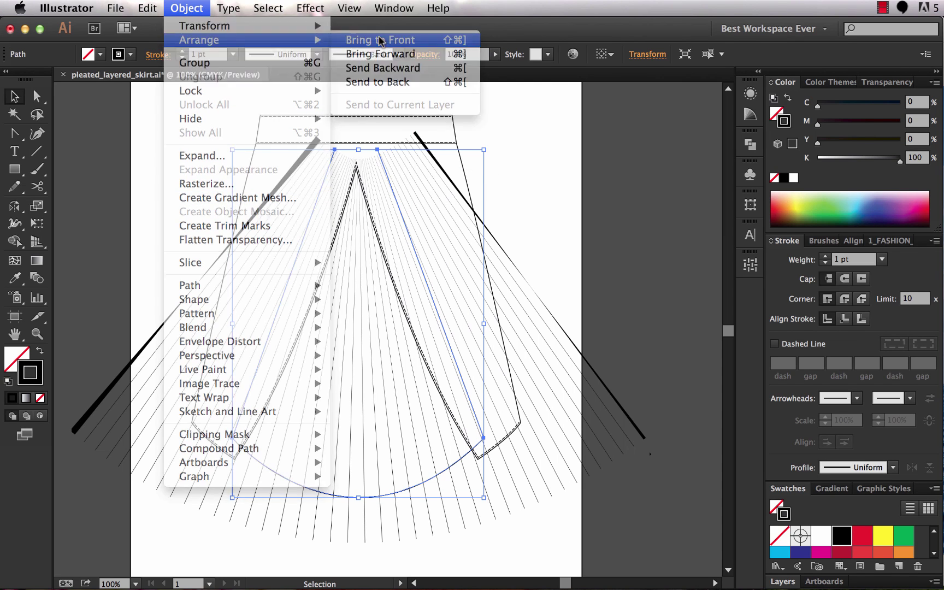
Select the fan path with the dashed arc and make a clipping mask.
left_click(529, 283, "shift")
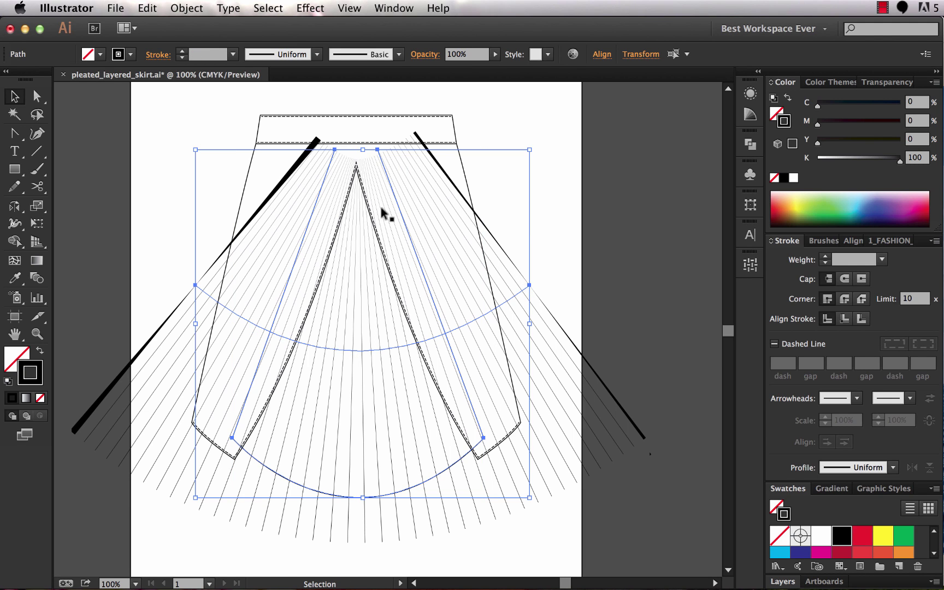
left_click(187, 7)
mouse_move(300, 434)
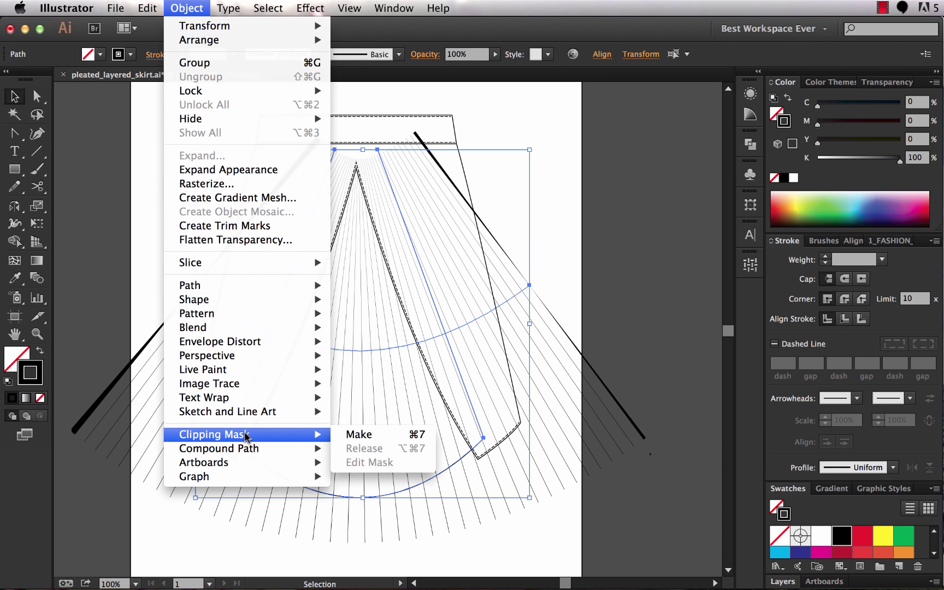
left_click(343, 433)
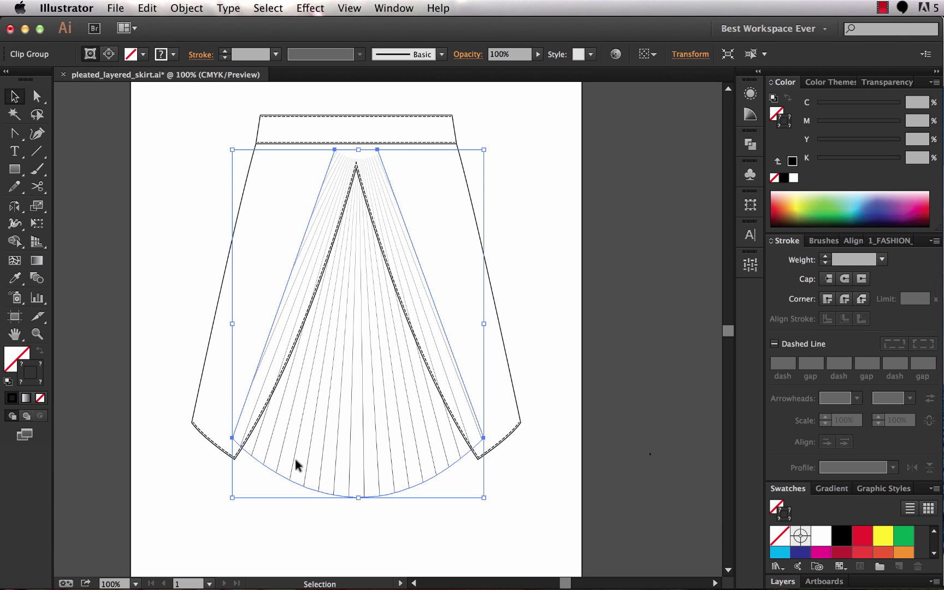
Enter isolation mode on the pleat clip group and select its fan-shaped clipping path.
left_click(615, 348)
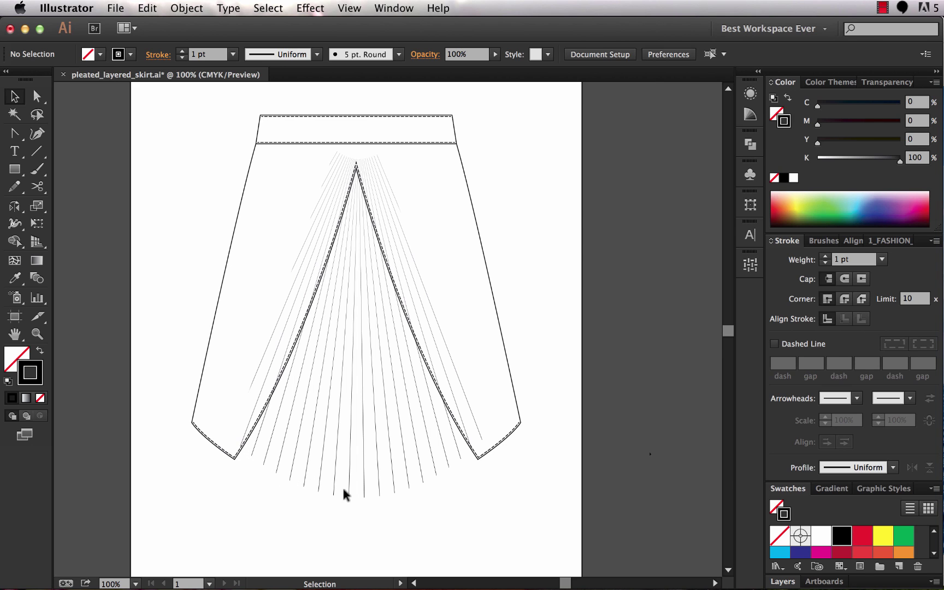
left_click(449, 469)
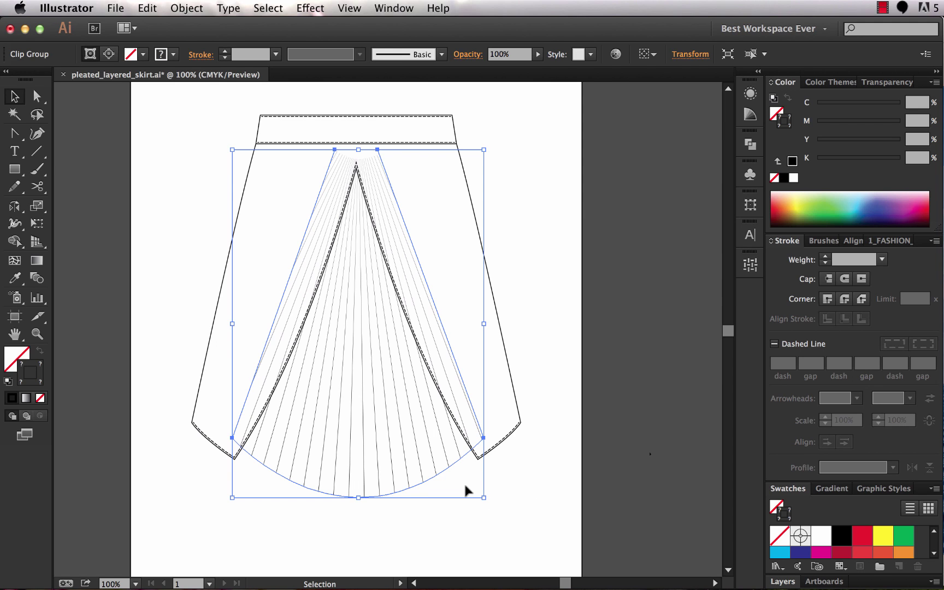
double_click(461, 458)
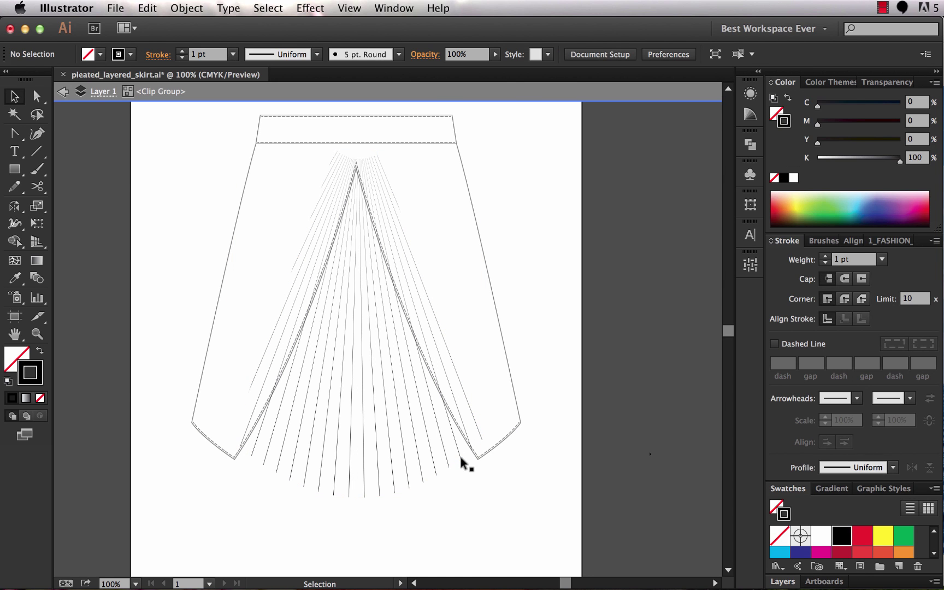
left_click(461, 457)
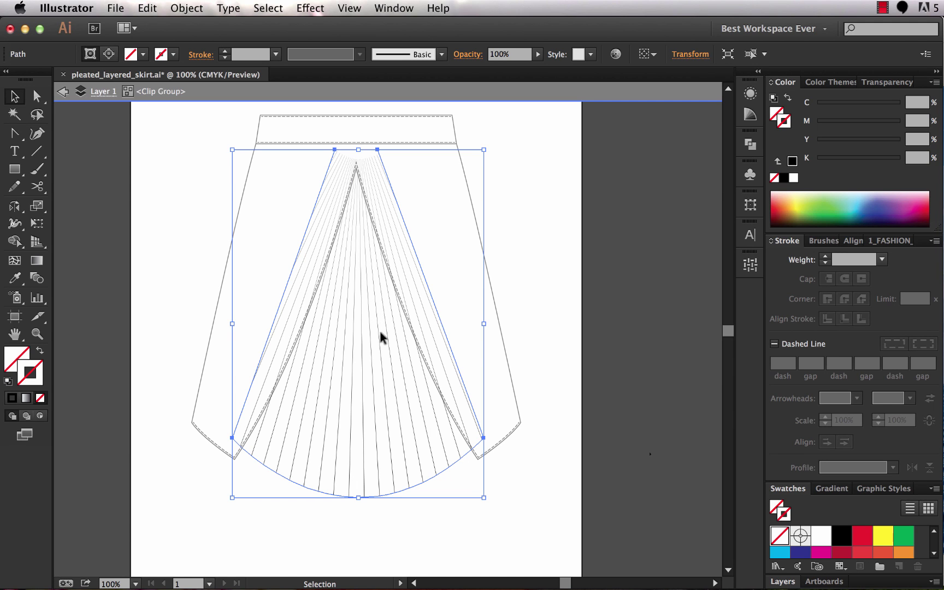
Undo the accidental deletion of the clipping path and give it a 1 pt black stroke.
key("Delete")
left_click(381, 350)
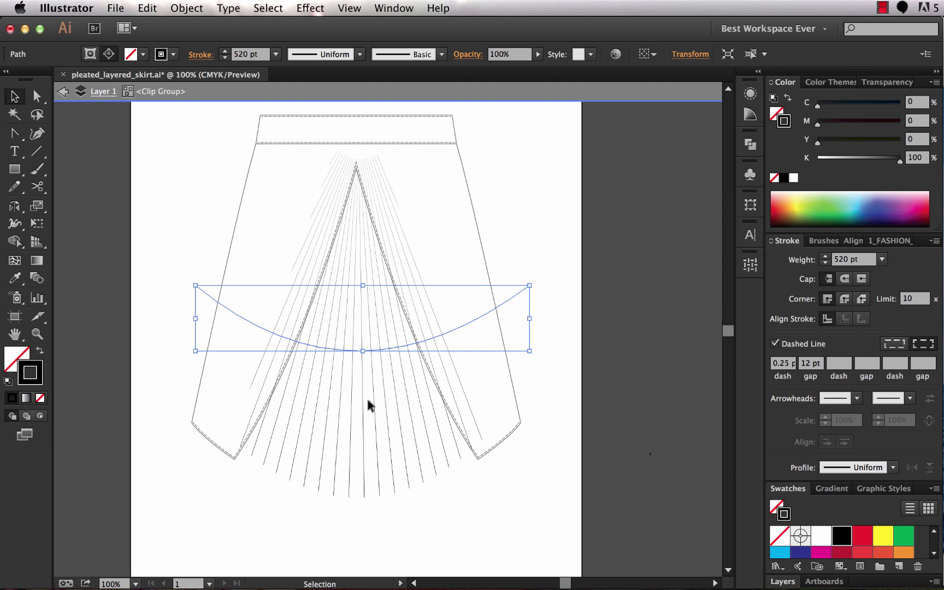
key("super+z")
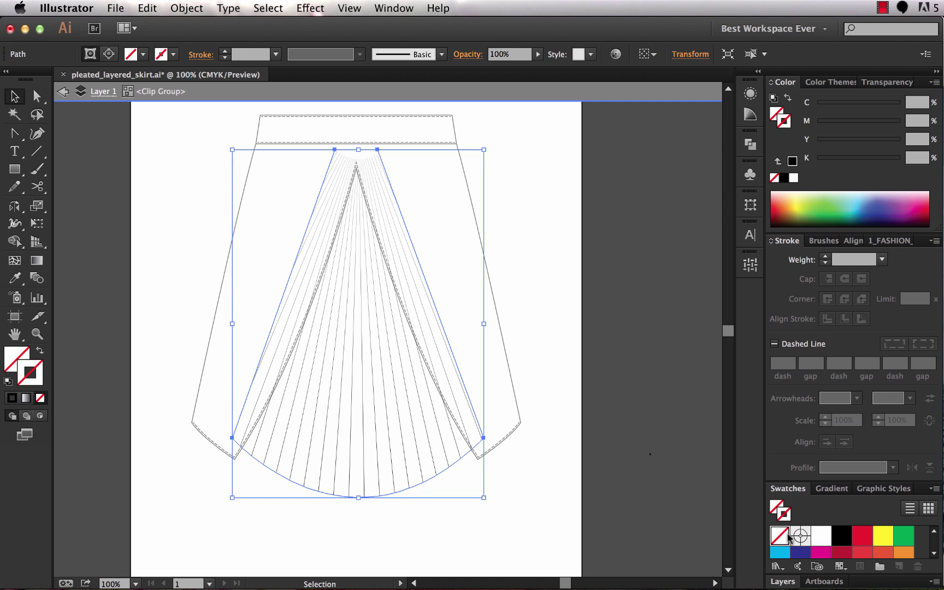
left_click(842, 536)
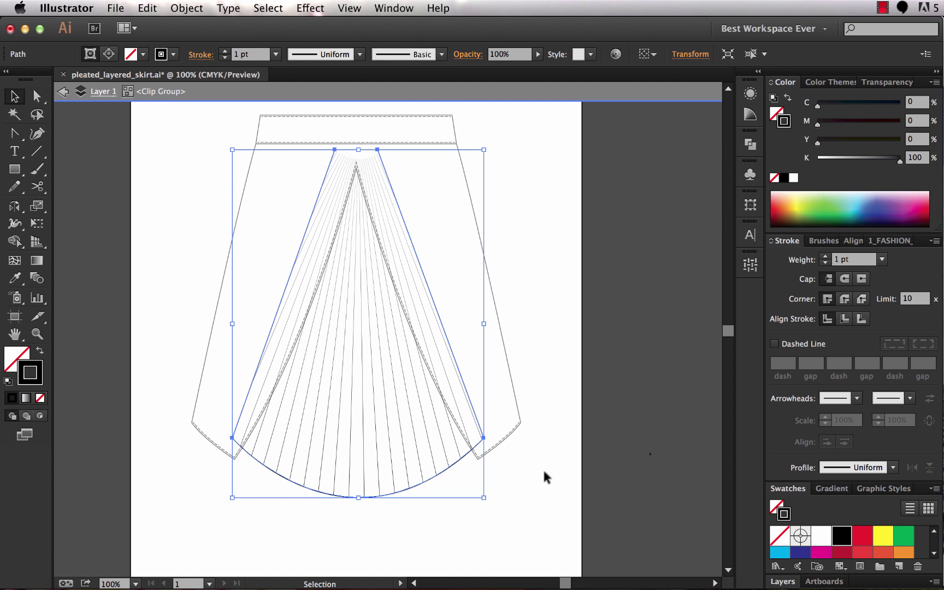
left_click(510, 474)
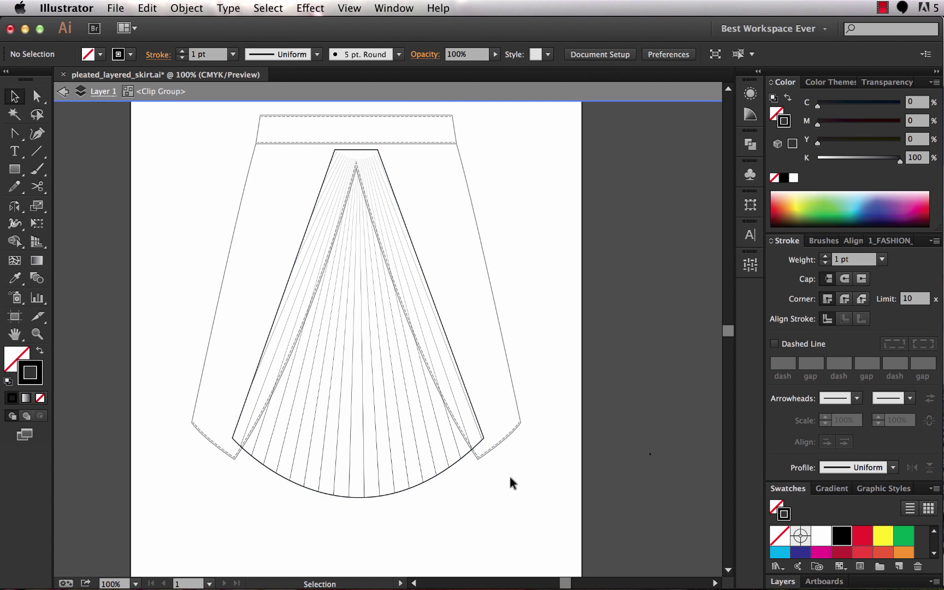
left_click(474, 446)
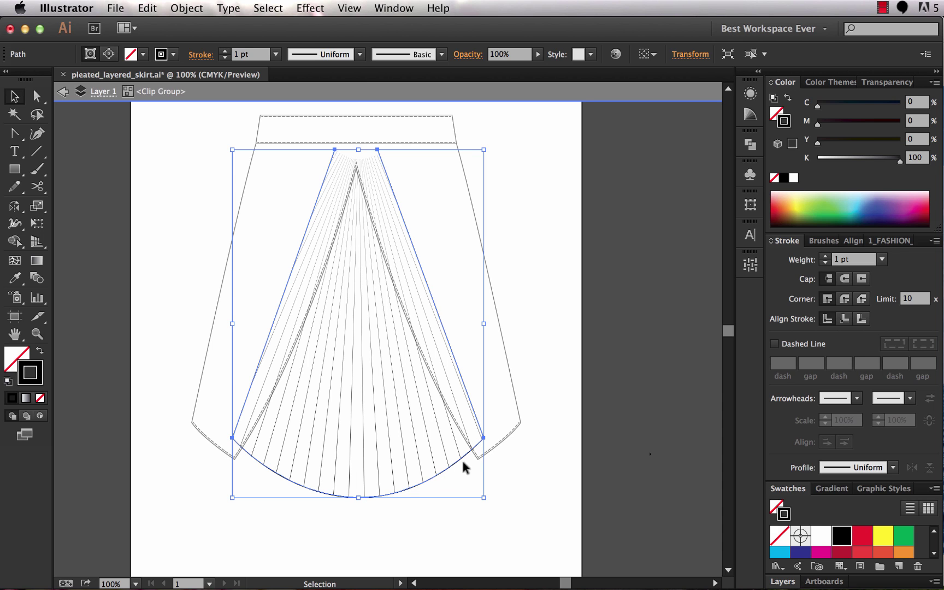
Open Effect > Distort & Transform > Zig Zag for the selected clipping path.
left_click(314, 9)
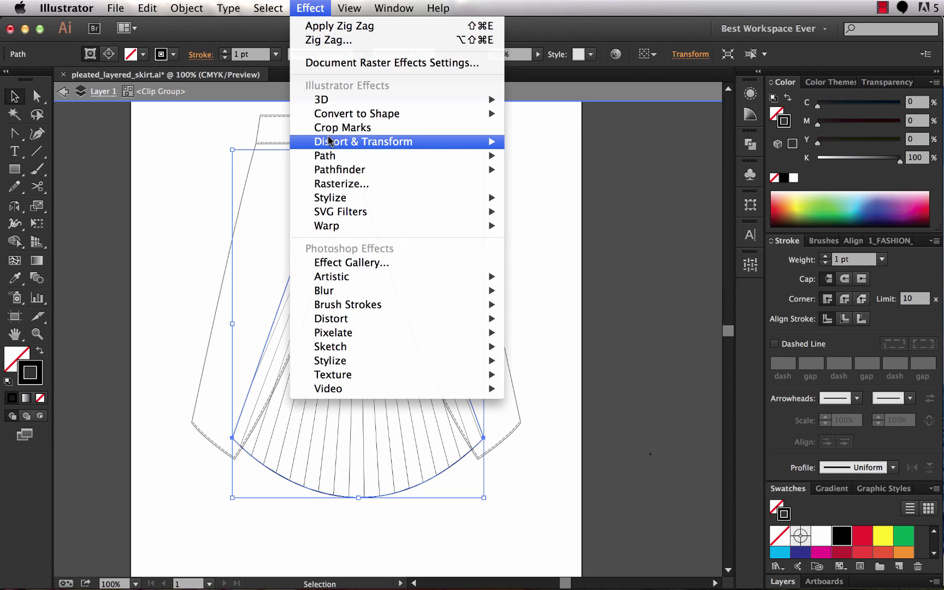
mouse_move(335, 141)
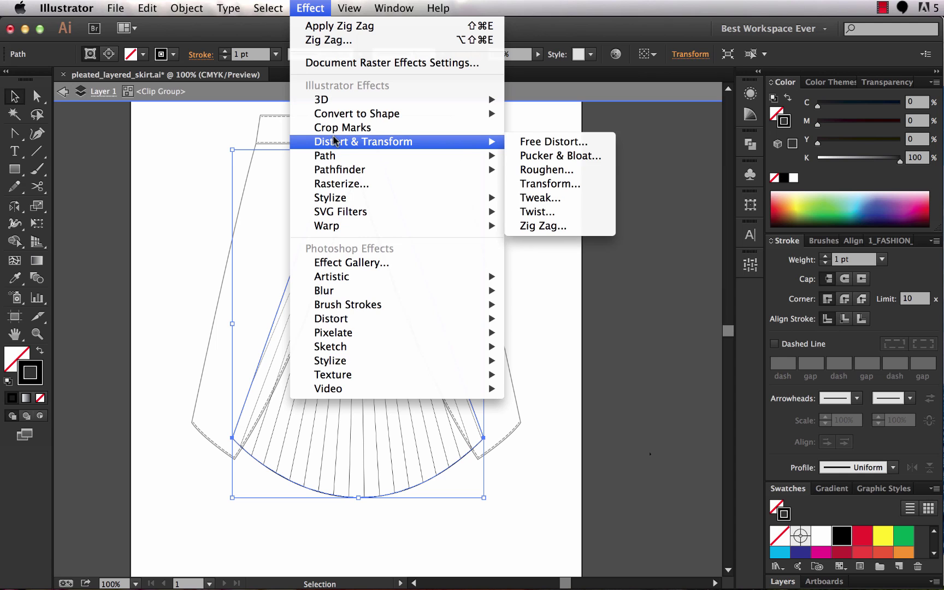
left_click(552, 228)
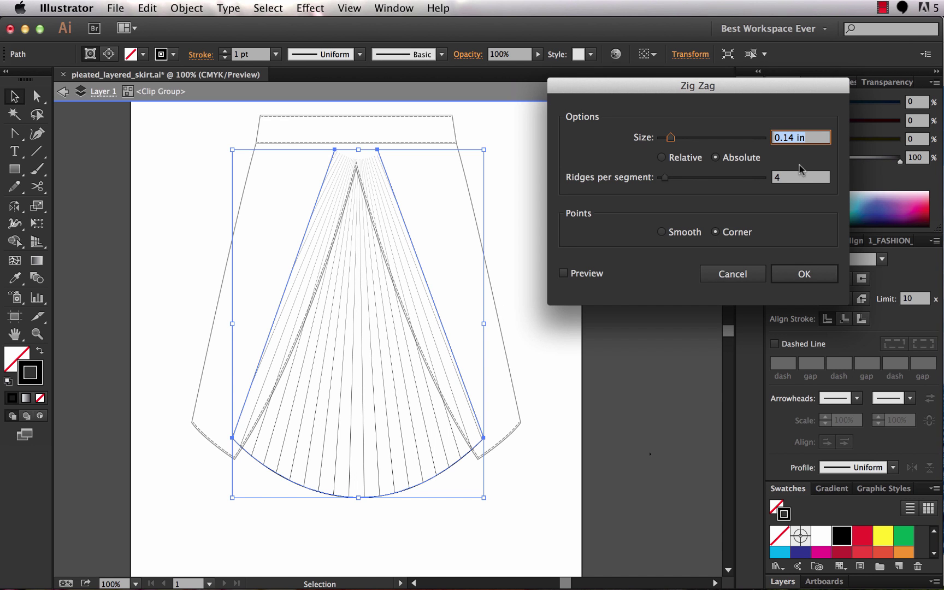
Turn on Preview and raise Ridges per segment to 29.
left_click(565, 275)
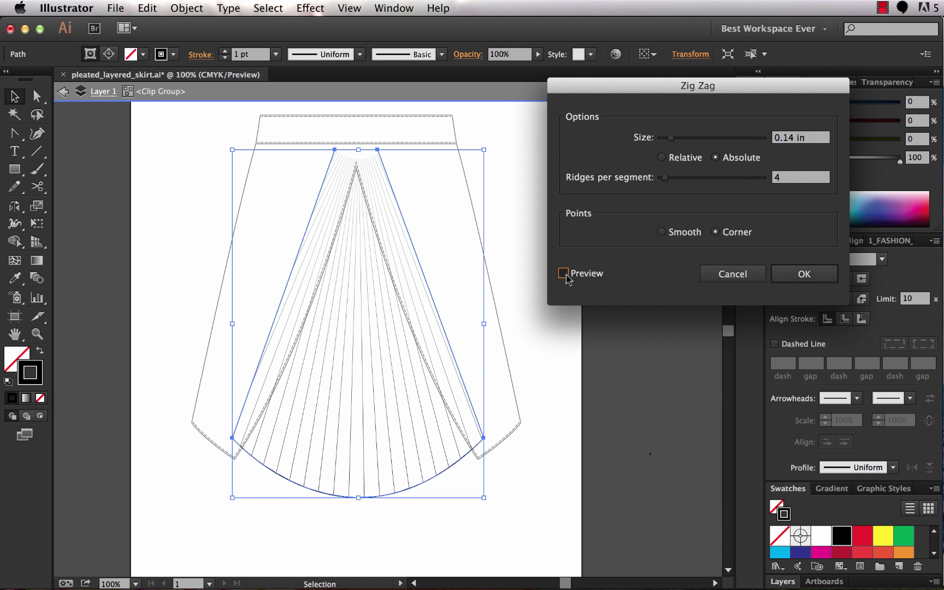
left_click(798, 181)
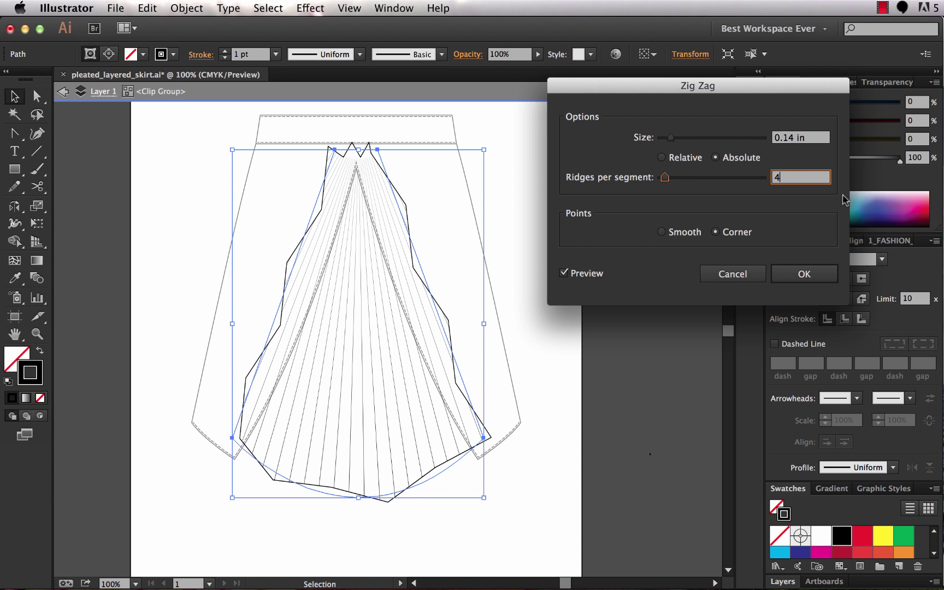
key("Up")
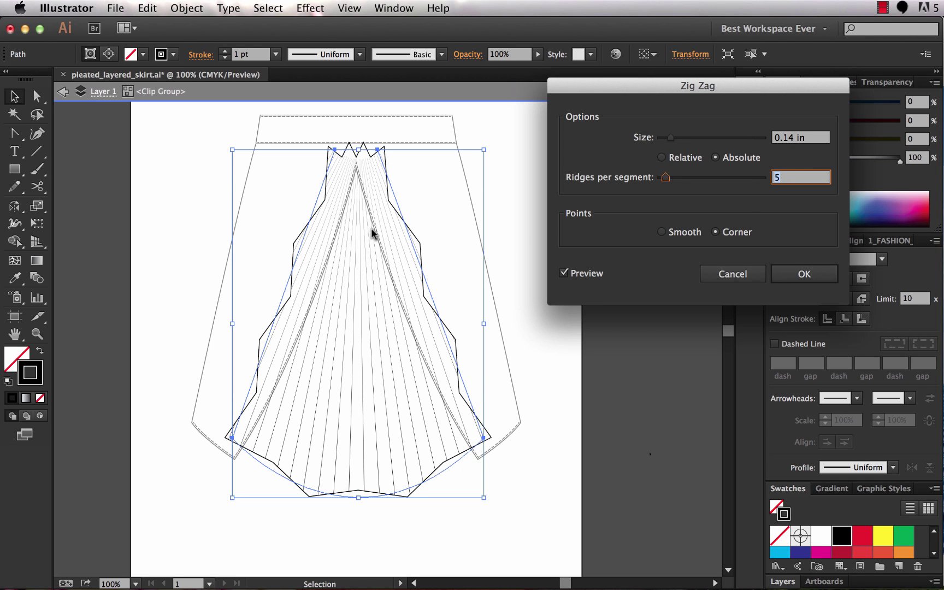
key("Up")
key("Up")
key("Up")
key("Up")
key("Up")
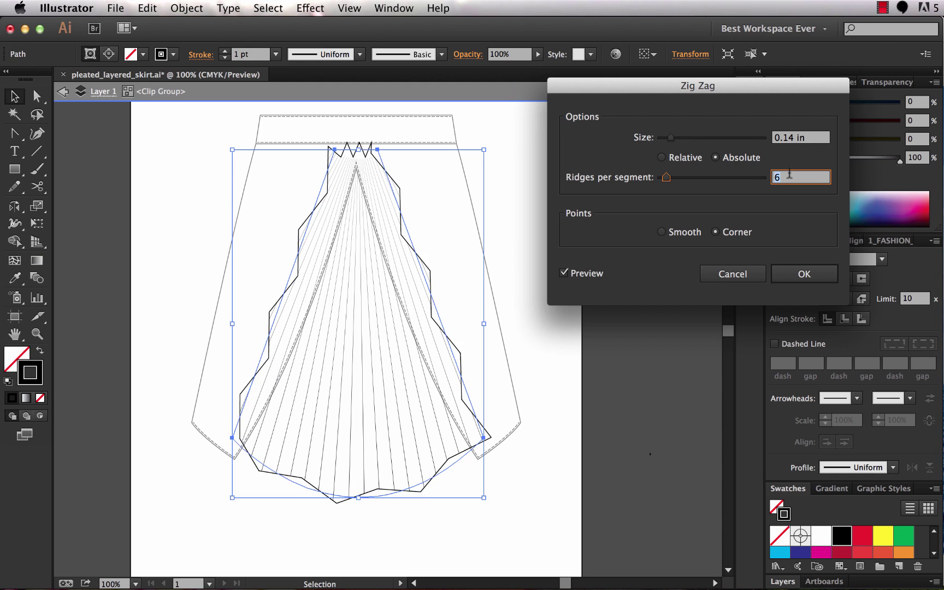
key("Up")
key("Up")
key("Up")
key("Up")
key("Up")
key("Up")
key("Up")
key("Up")
key("Up")
key("Up")
key("Up")
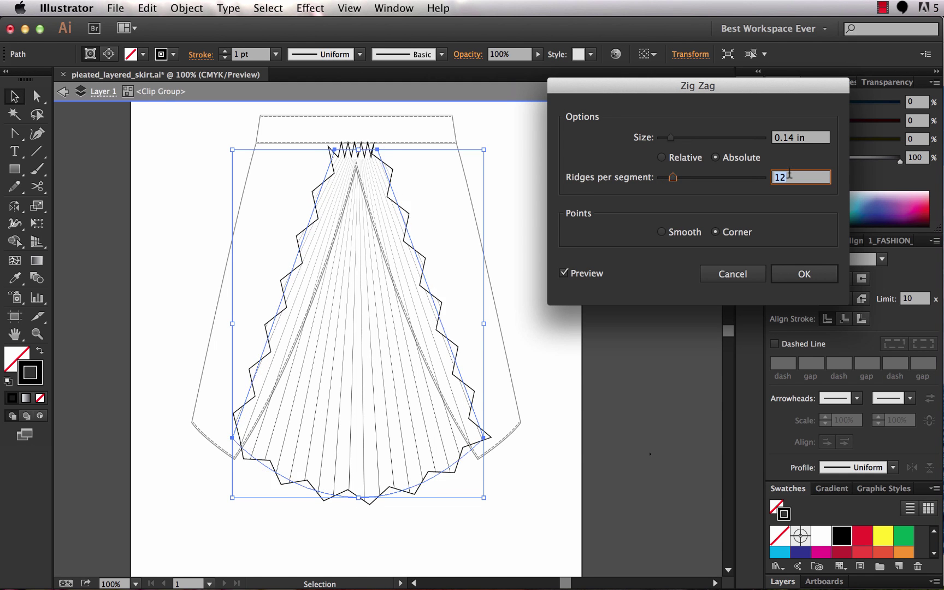
key("Up")
key("Up")
key("Up")
key("Up")
key("Up")
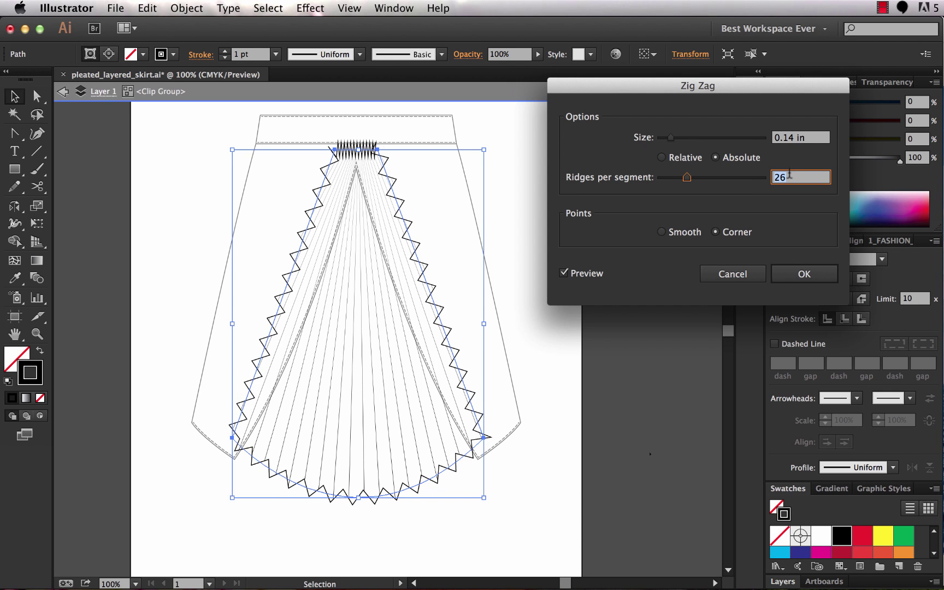
key("Up")
key("Up")
key("Up")
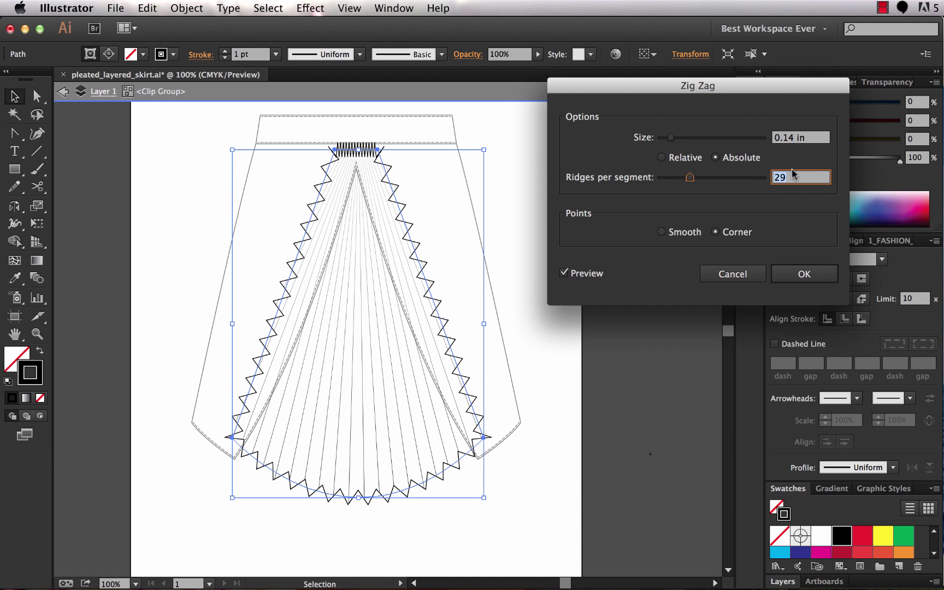
Set the zigzag Size to 0.1 in with corner points and apply the effect.
left_click(792, 139)
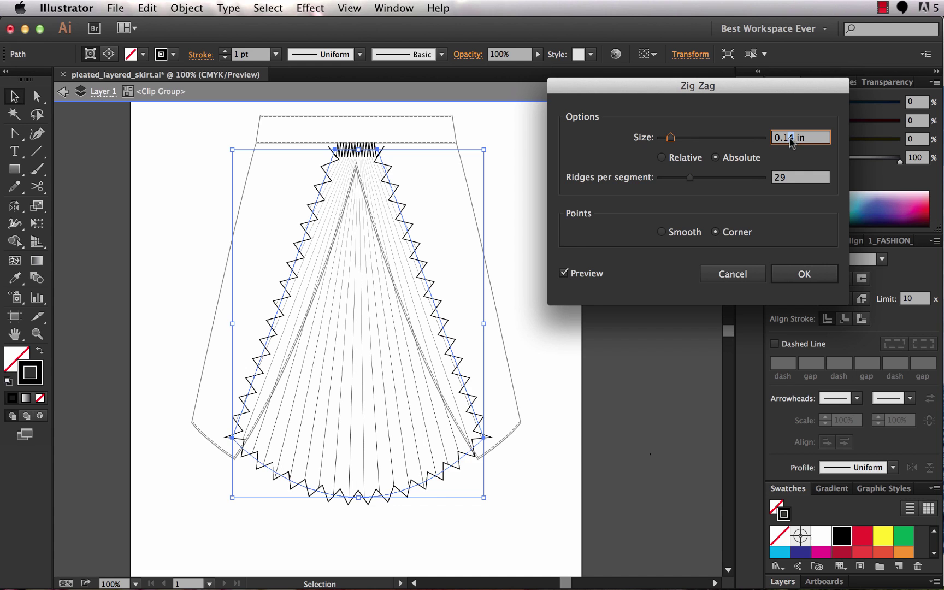
key("BackSpace")
key("Tab")
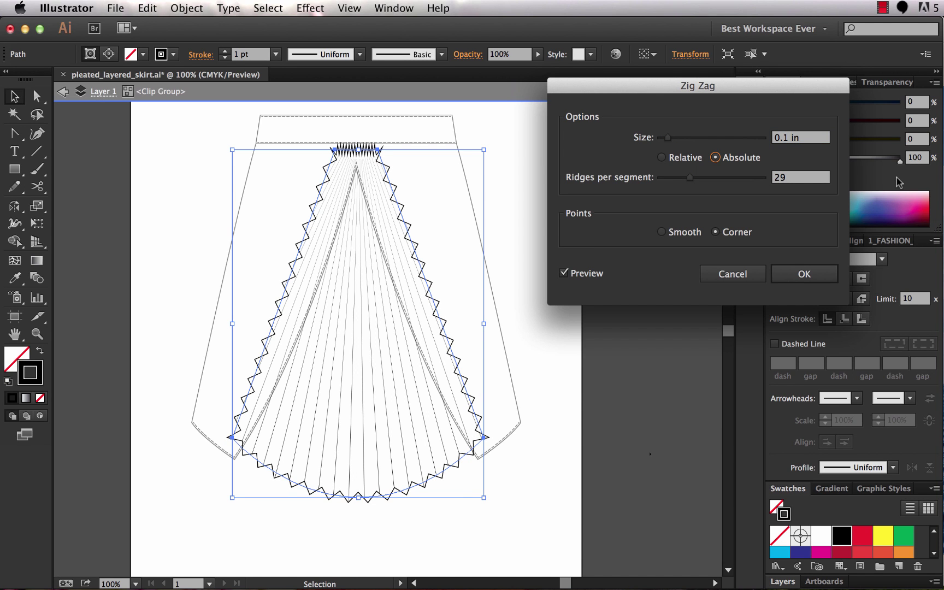
left_click(806, 140)
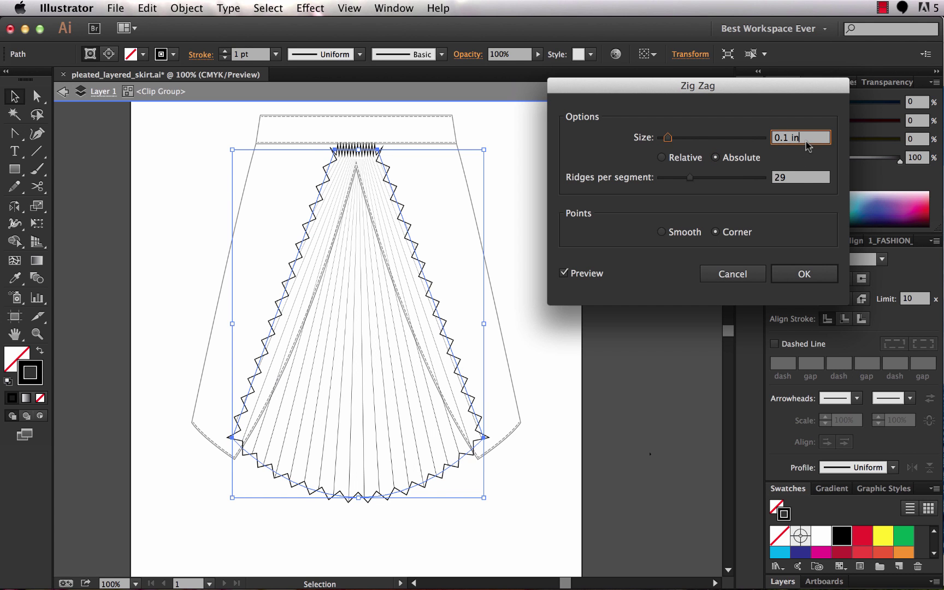
triple_click(807, 139)
key("Up")
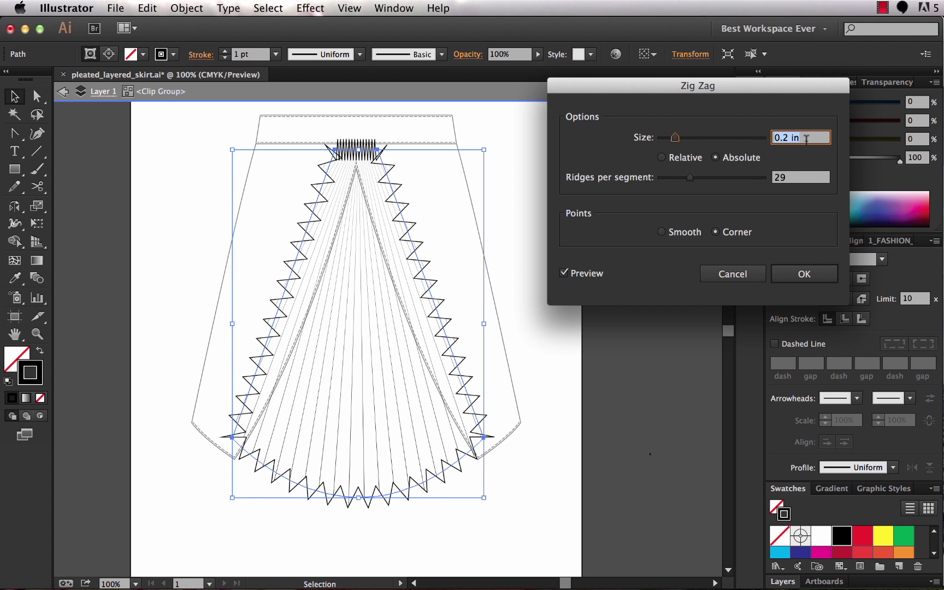
key("Down")
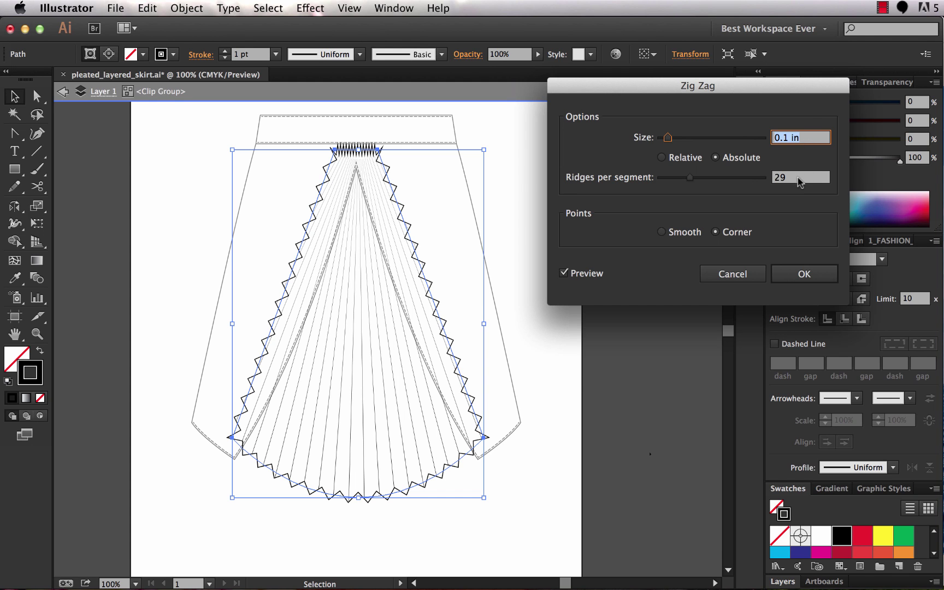
left_click(803, 273)
Exit isolation mode and Send to Back the pleat clip group so only its zigzag hem shows.
left_click(520, 451)
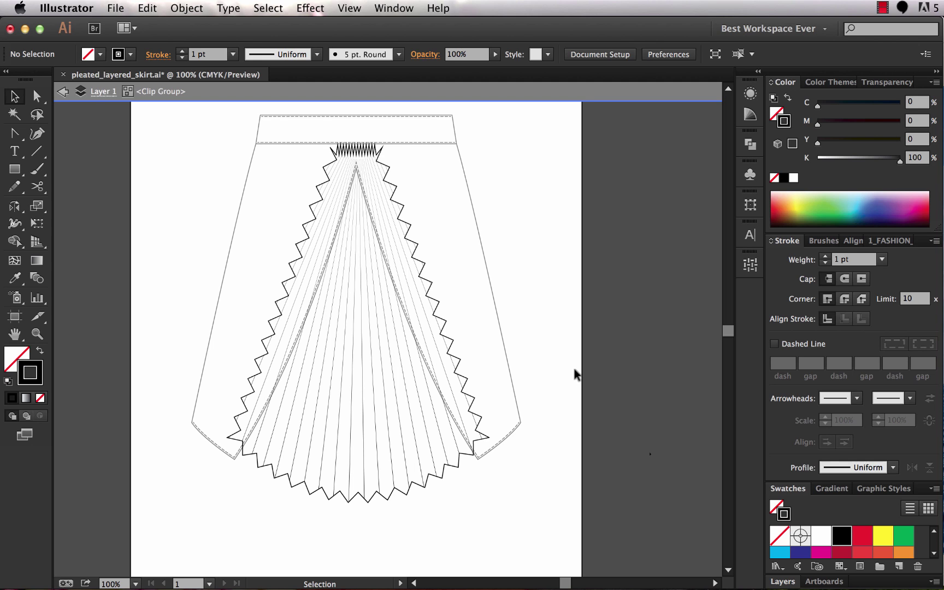
double_click(581, 350)
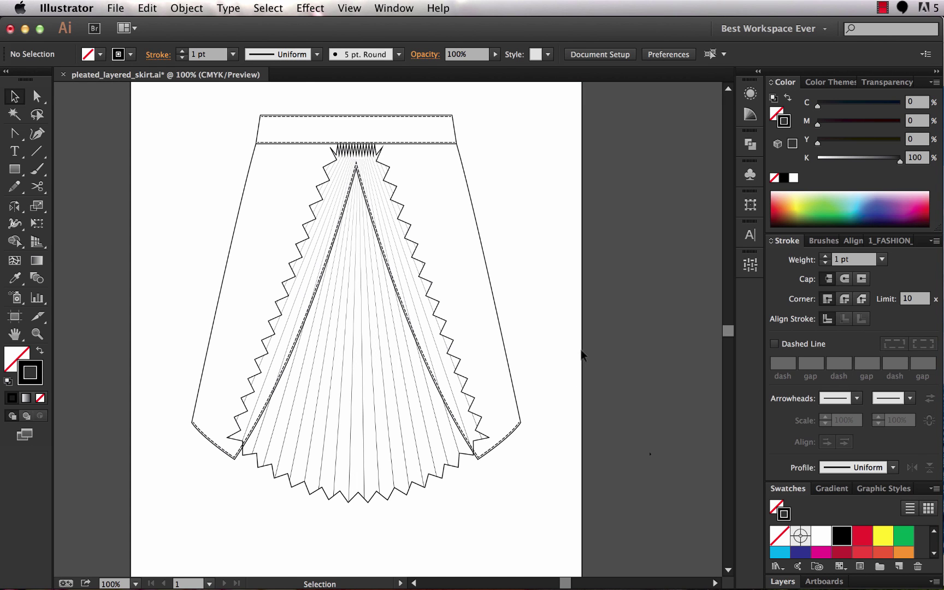
left_click(439, 469)
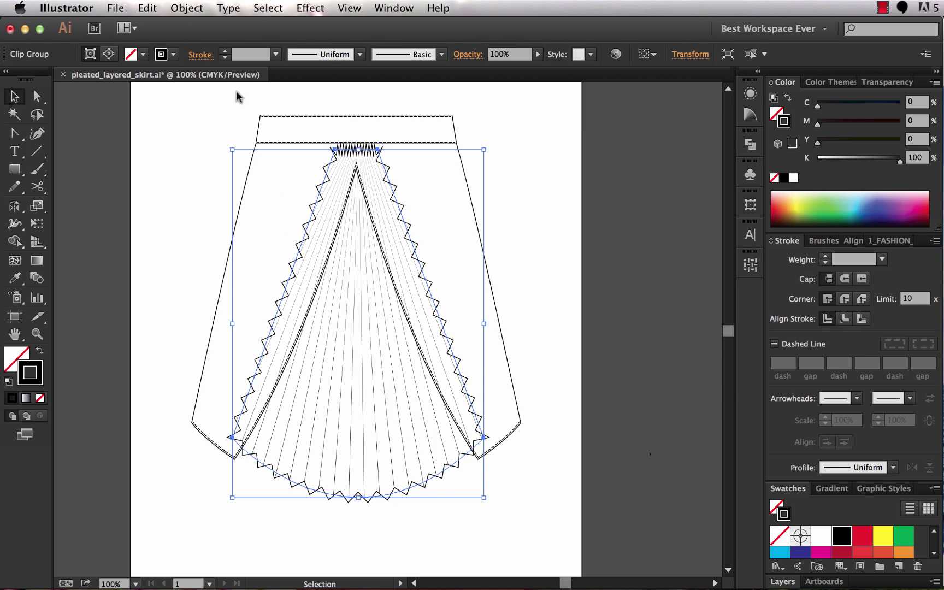
left_click(196, 9)
mouse_move(199, 40)
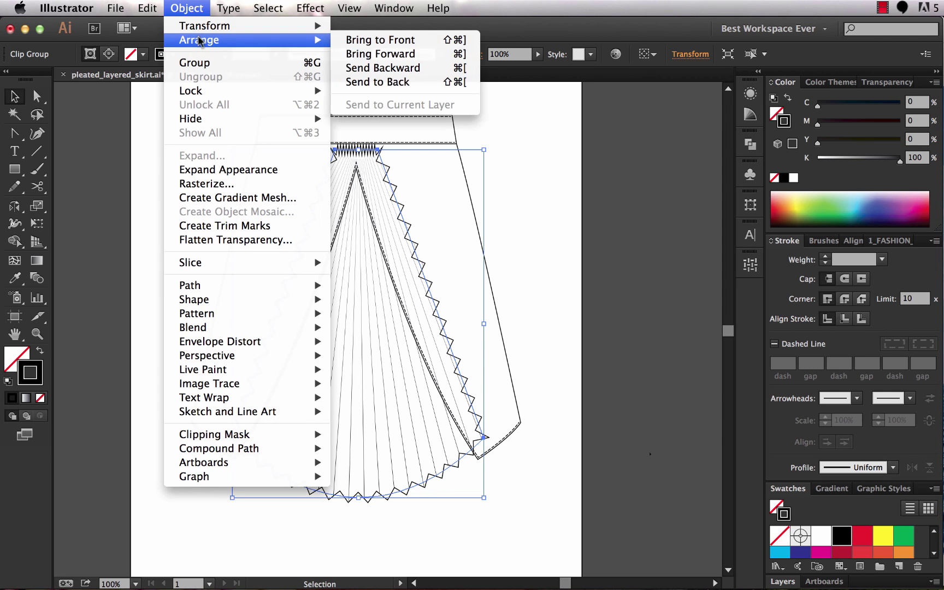
left_click(390, 85)
left_click(573, 224)
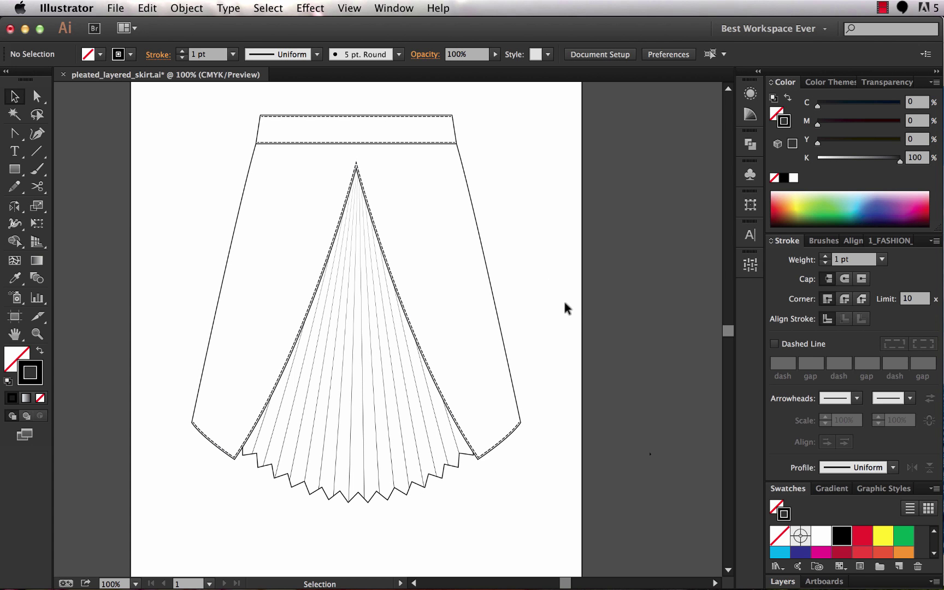
key("a")
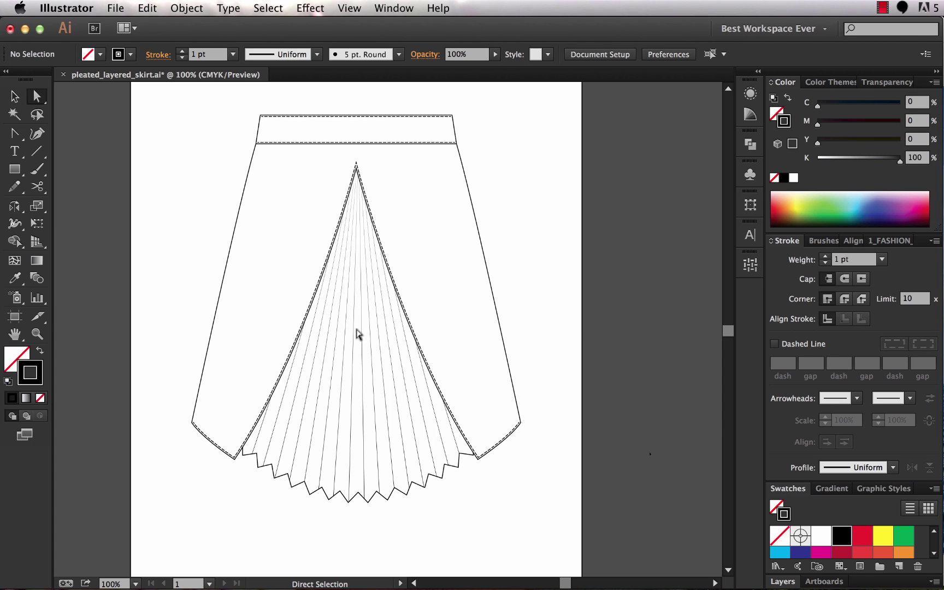
left_click(355, 353)
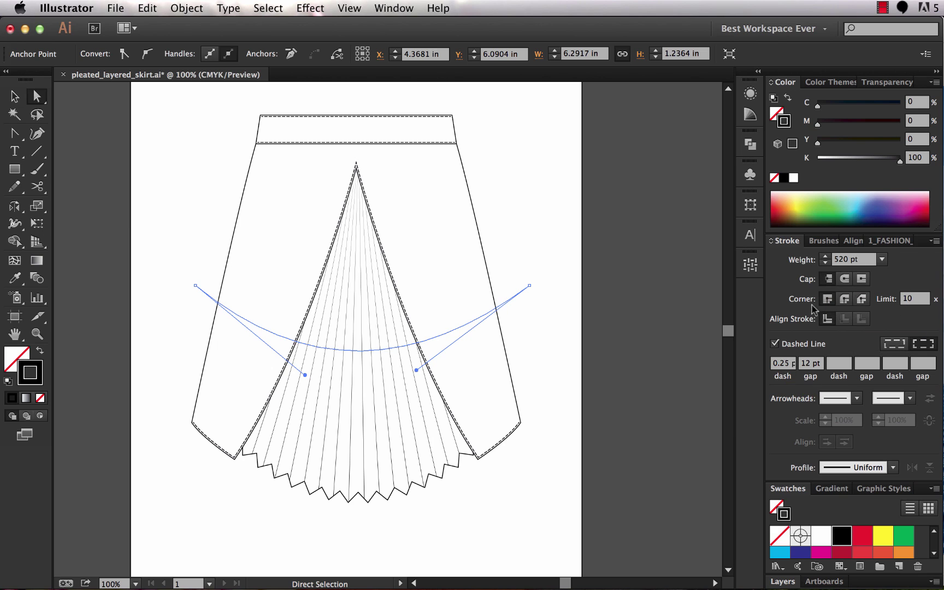
left_click(783, 363)
type("1")
key("Return")
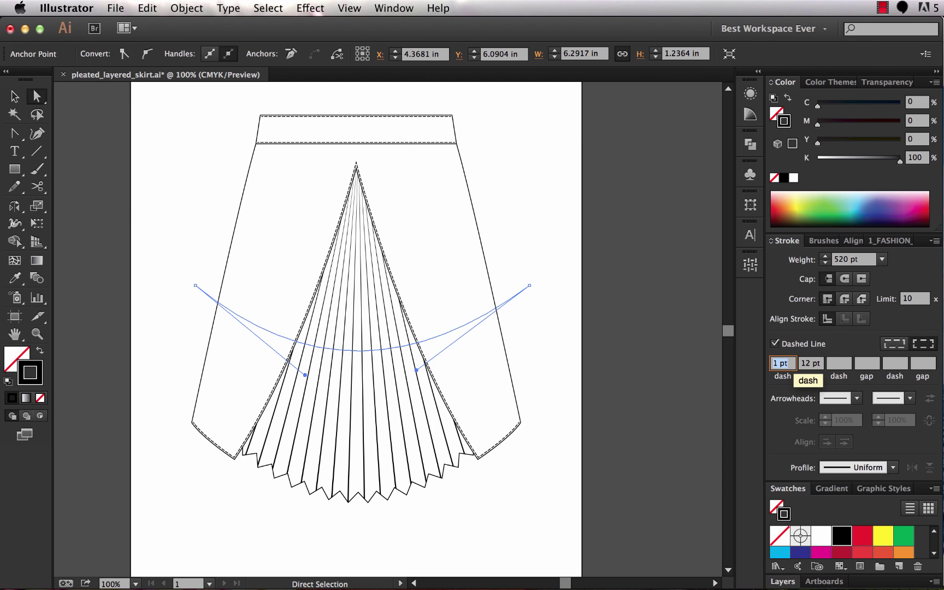
key("Up")
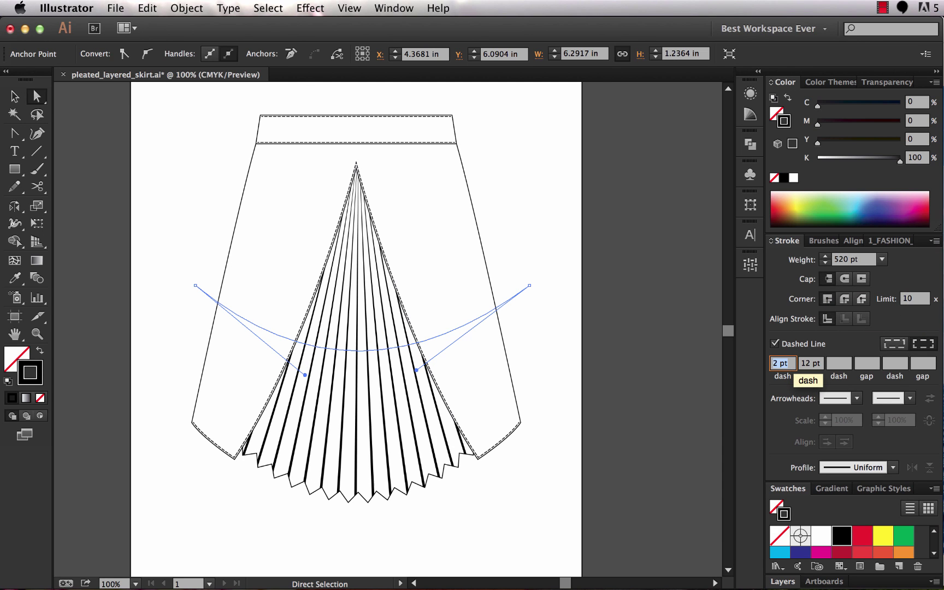
type("0.25")
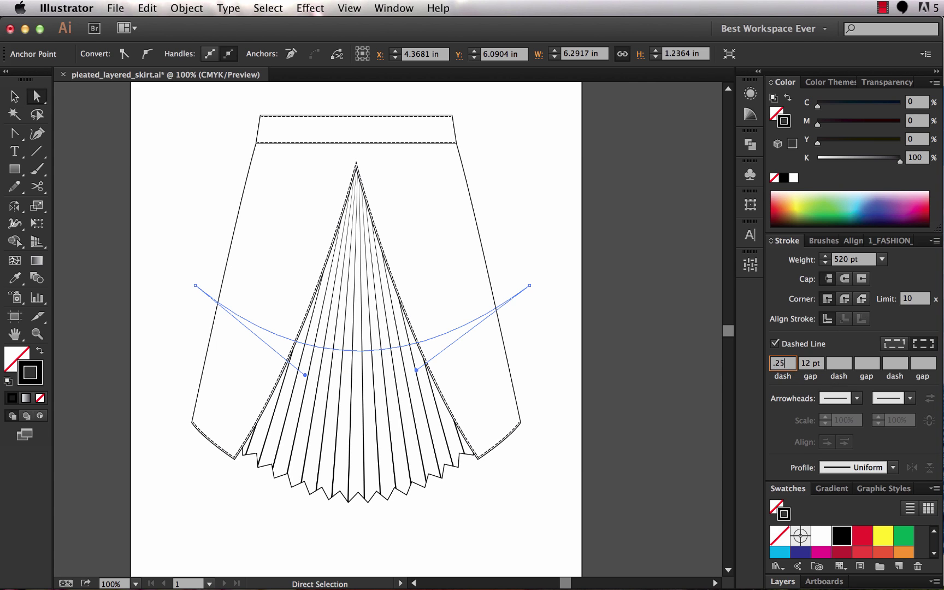
key("Tab")
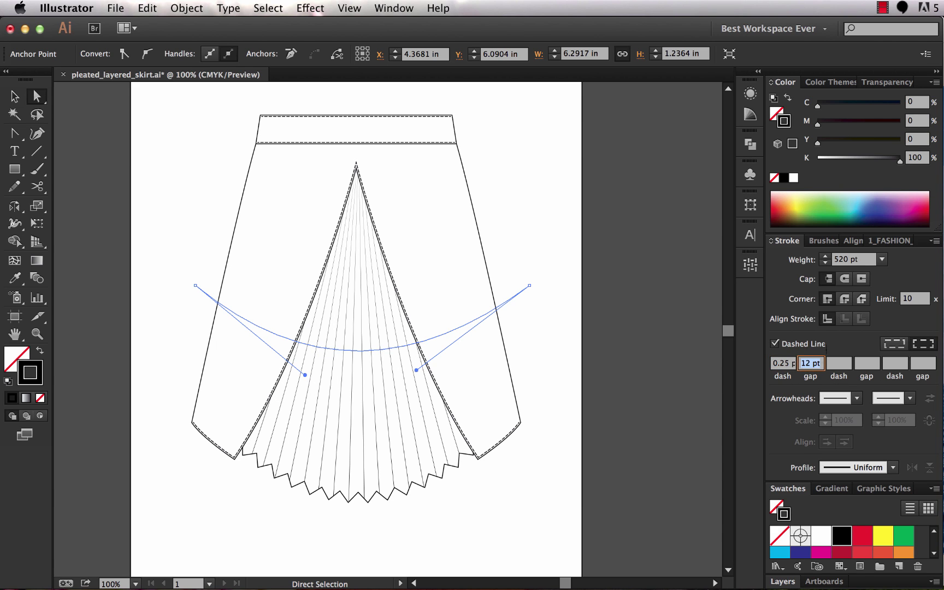
left_click(643, 295)
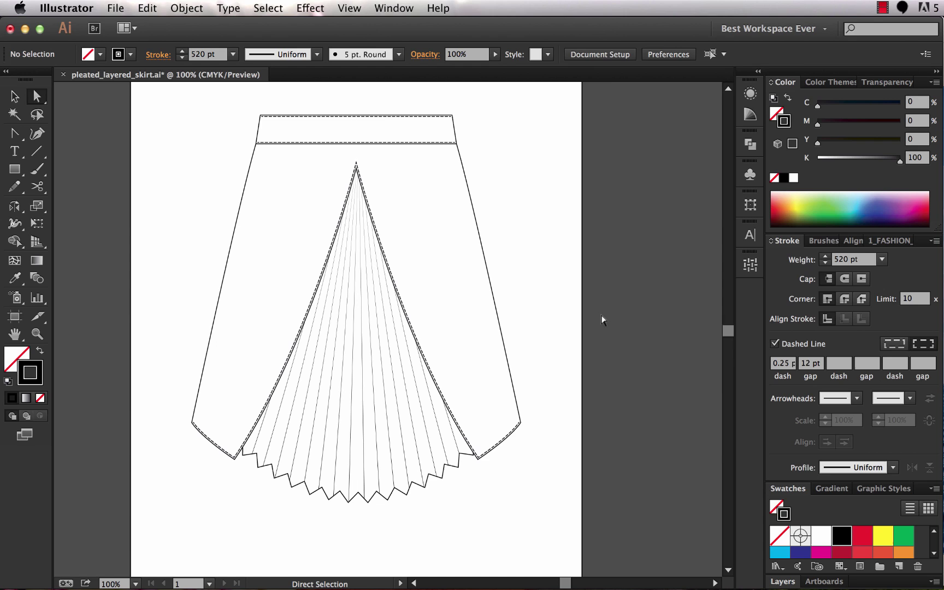